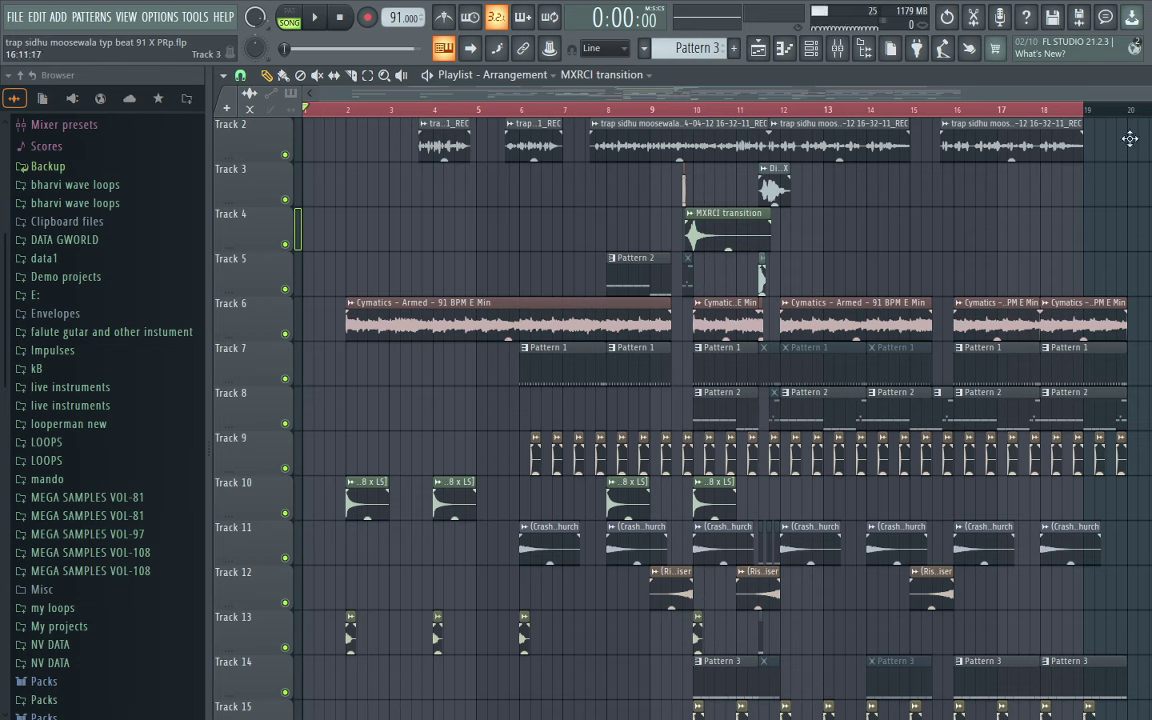
# Play the whole arrangement from the beginning of the playlist, then stop playback
pyautogui.doubleClick(1119, 110)
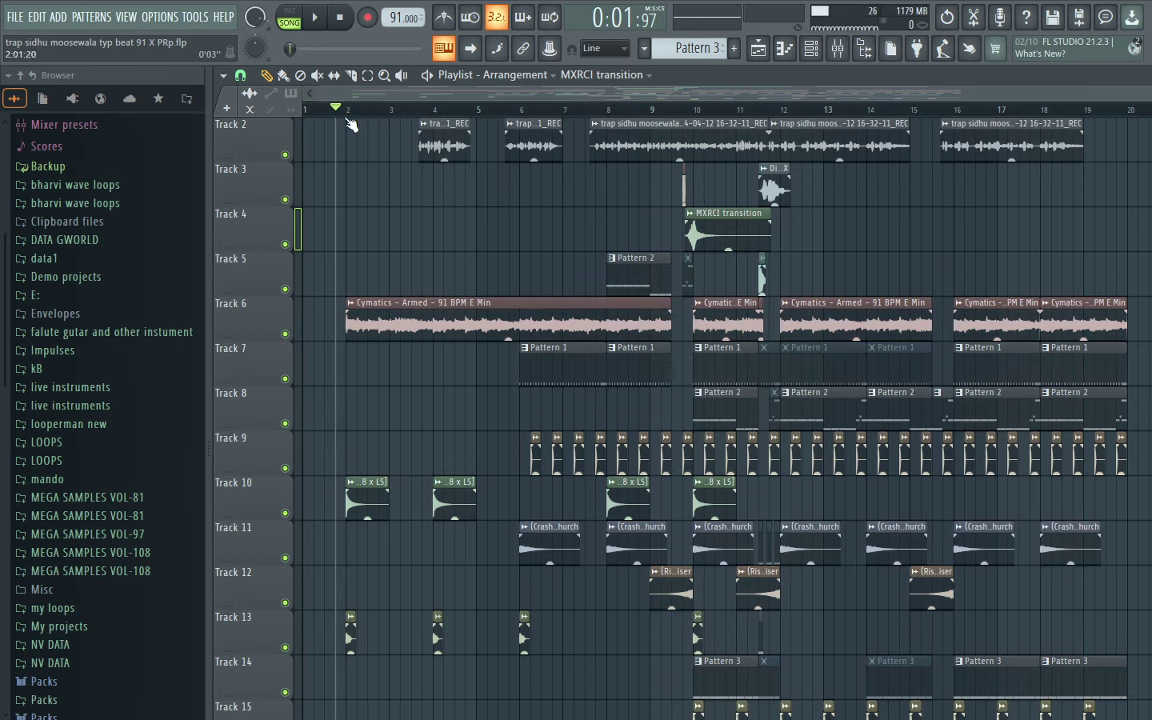
pyautogui.click(339, 19)
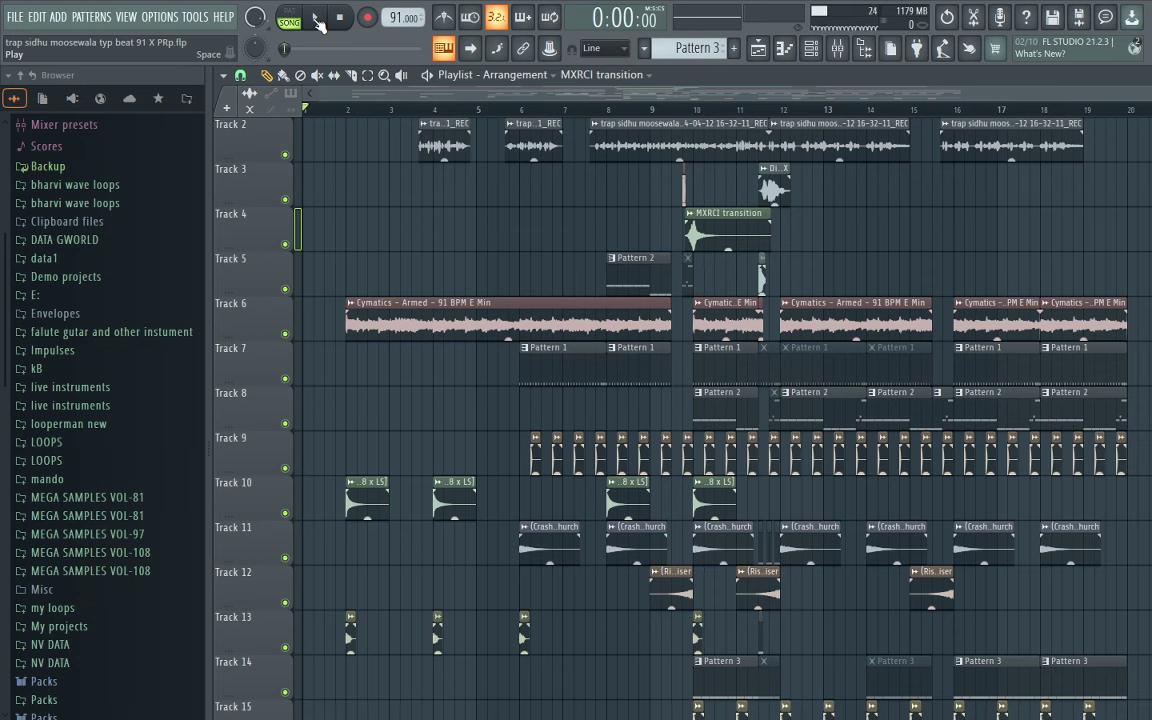
pyautogui.click(317, 19)
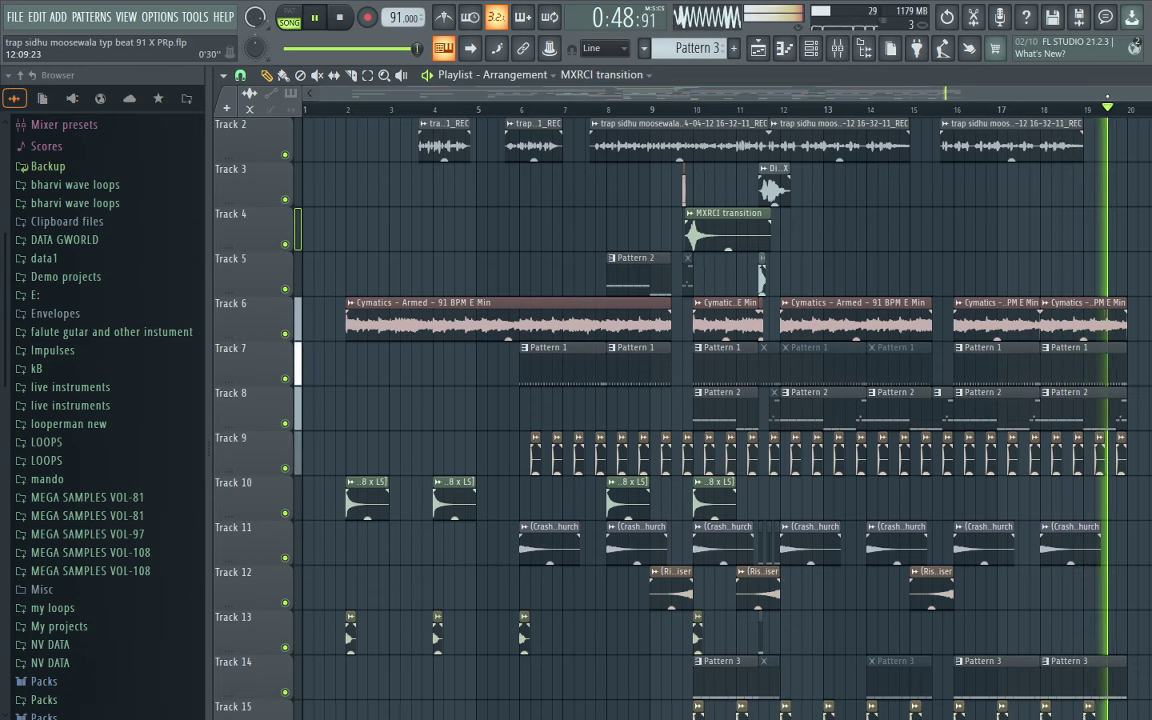
pyautogui.press('space')
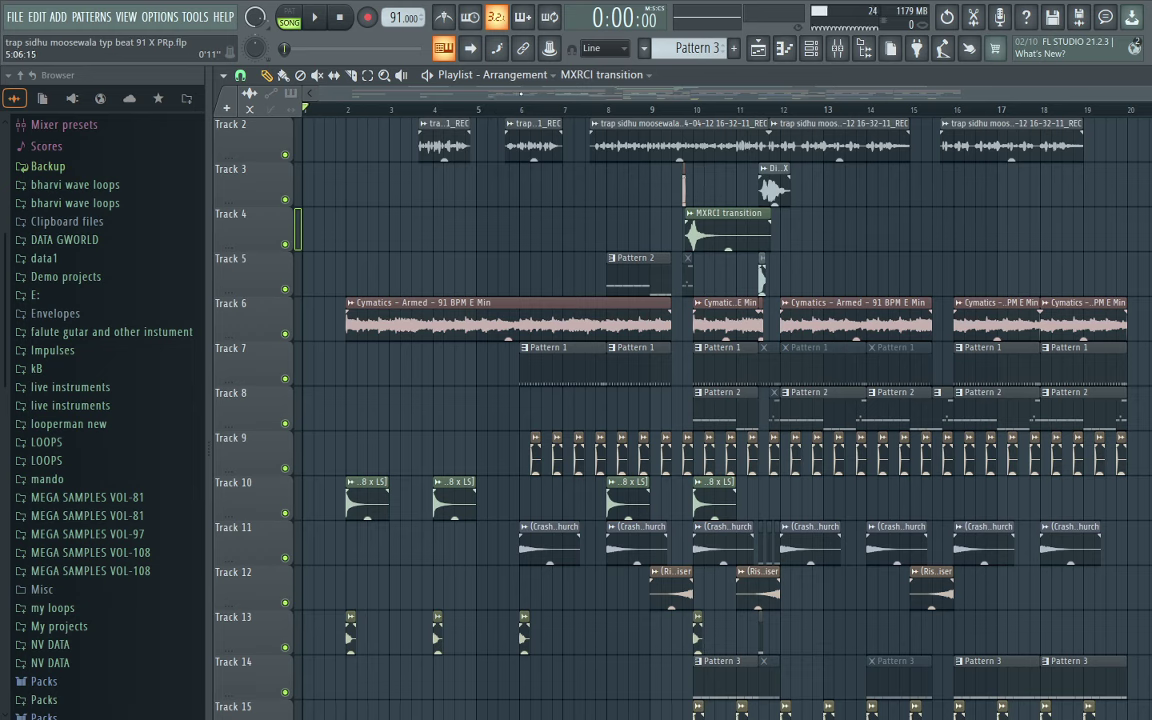
# Solo Track 6 and listen to the Cymatics - Armed loop from bar 2, then stop playback
pyautogui.scroll(2, 483, 113)
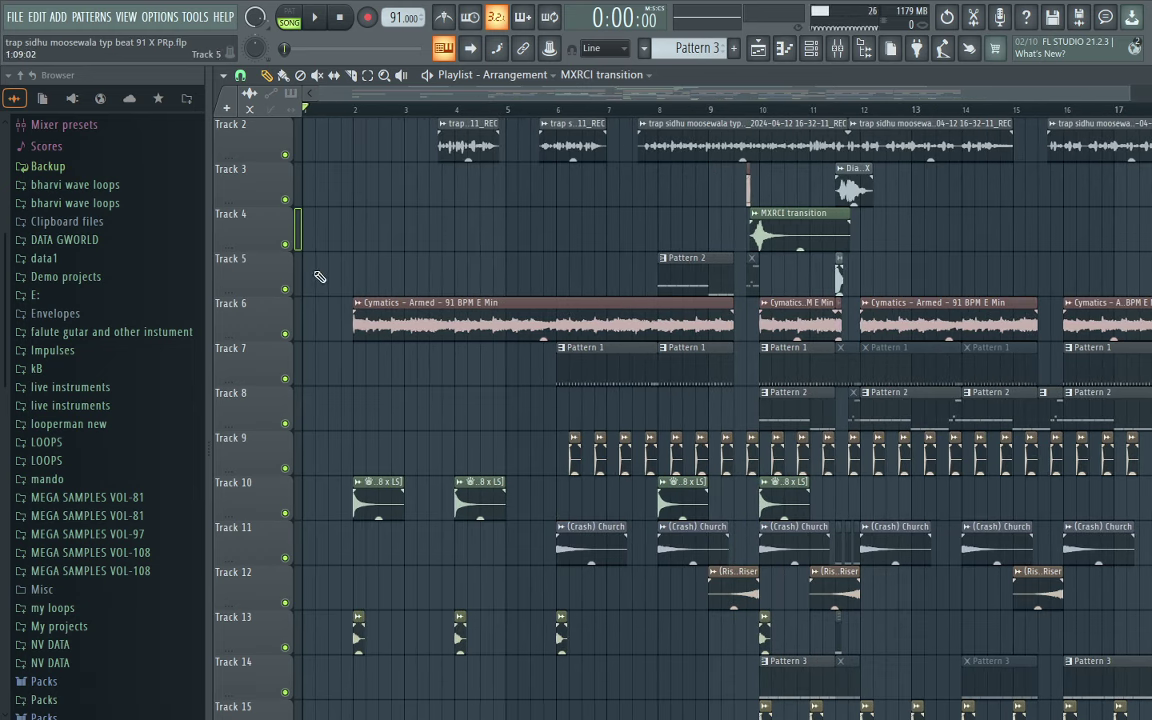
pyautogui.keyDown('ctrl'); pyautogui.click(286, 334); pyautogui.keyUp('ctrl')
pyautogui.click(355, 108)
pyautogui.press('space')
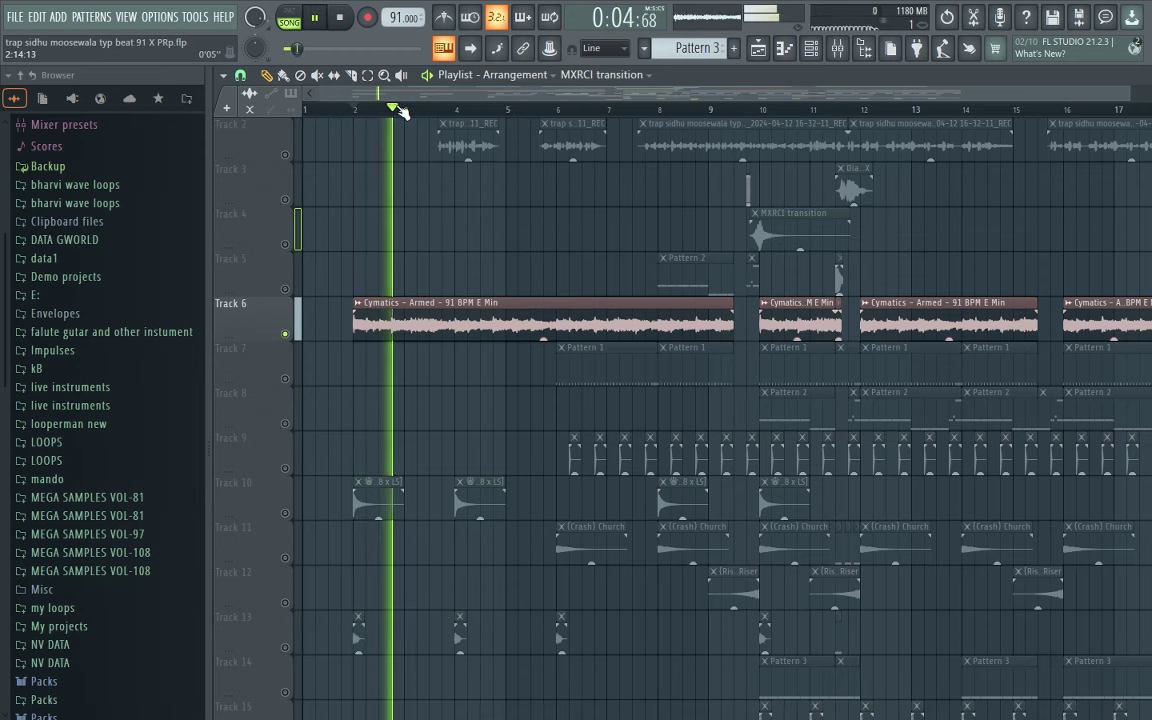
pyautogui.scroll(-1, 400, 110)
pyautogui.press('space')
# Inspect the Cymatics - Armed clip's channel settings and its mixer insert 2, then unsolo Track 6
pyautogui.doubleClick(481, 308)
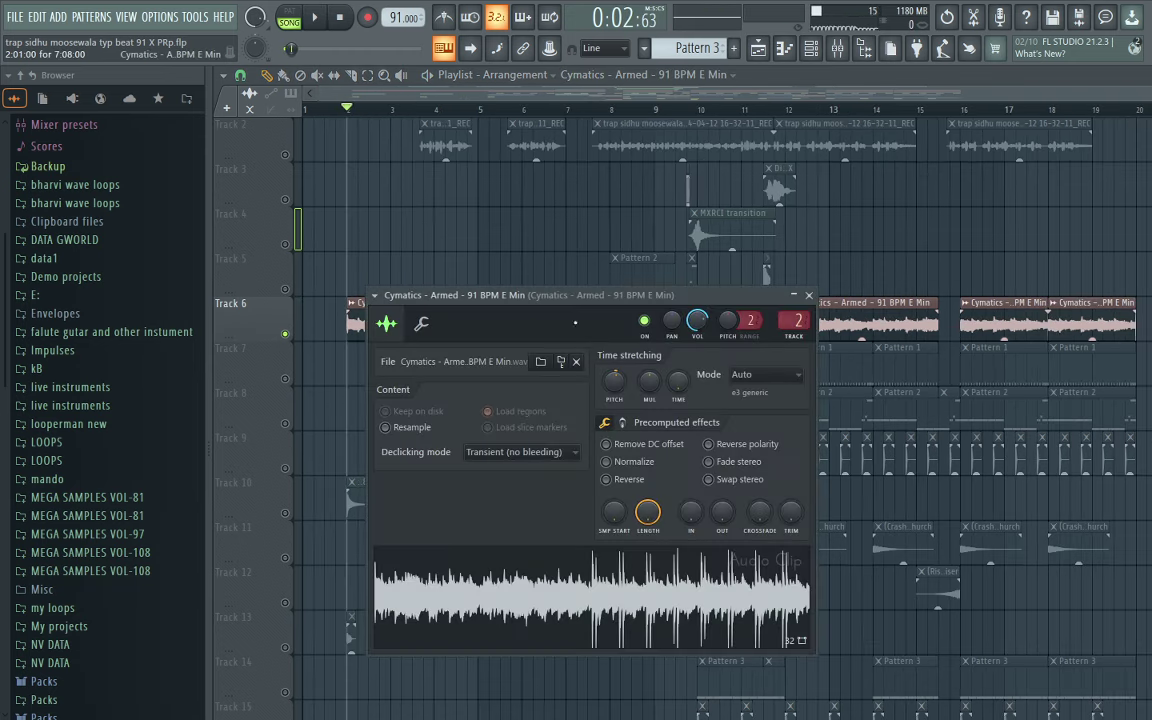
pyautogui.doubleClick(795, 321)
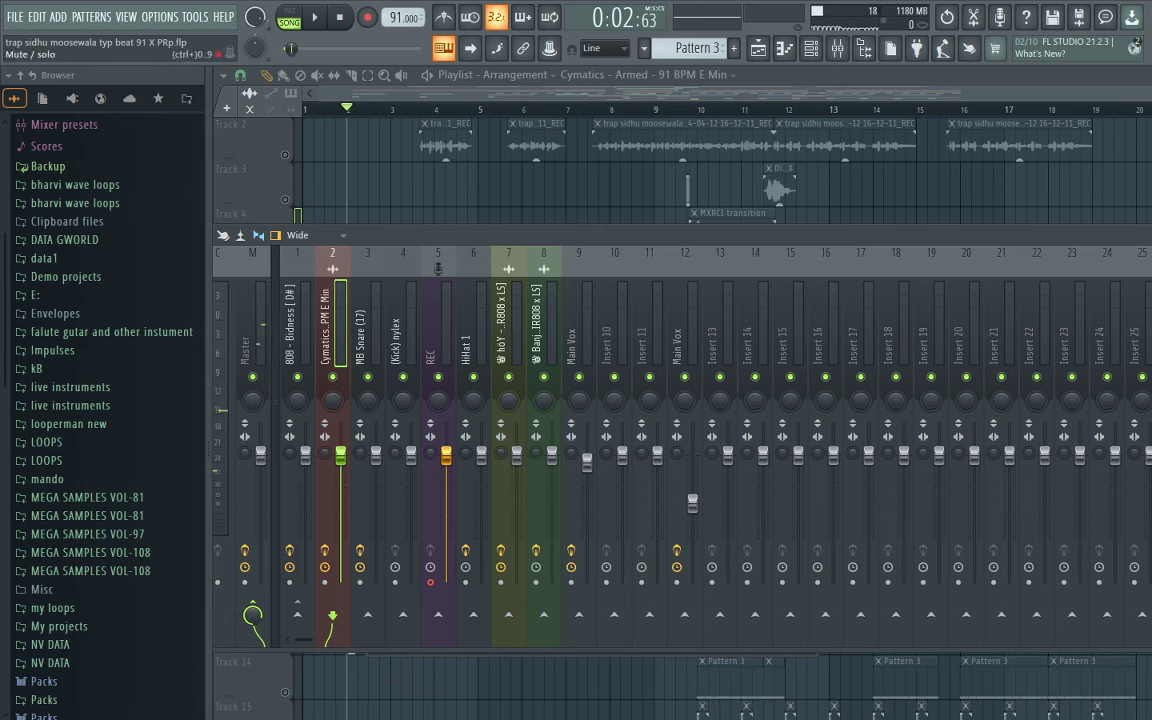
pyautogui.click(600, 74)
pyautogui.rightClick(286, 335)
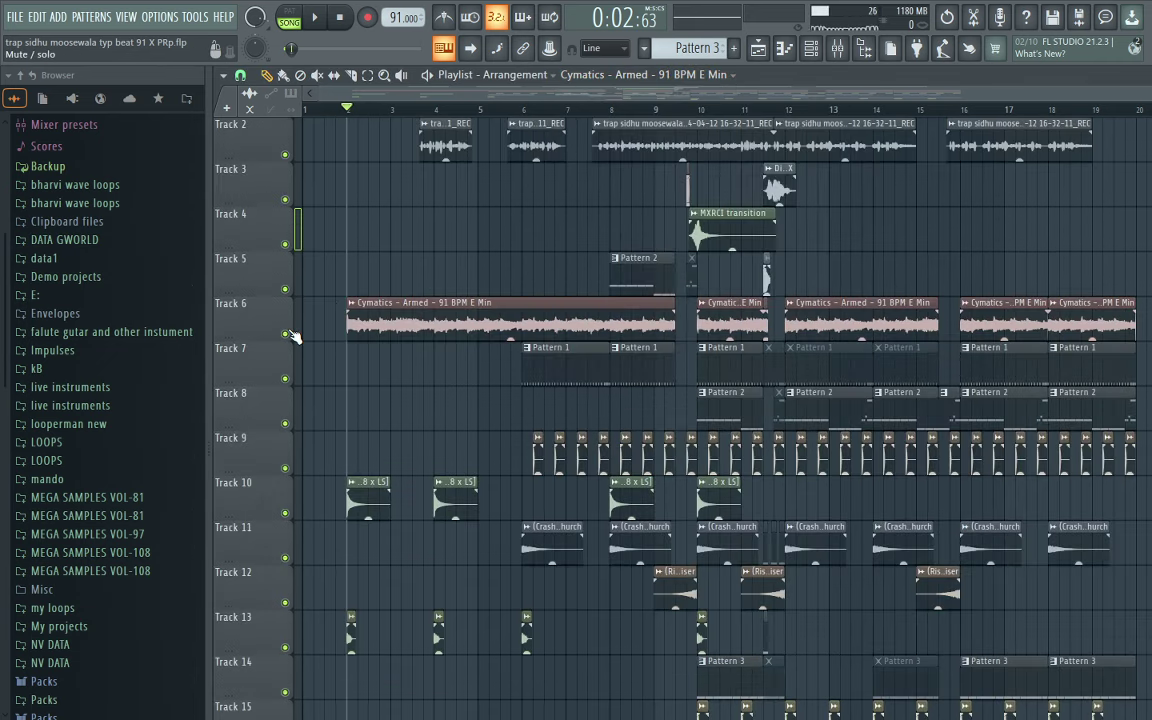
# Solo Track 6 during playback, reopen the Cymatics - Armed clip's channel settings and stop playback
pyautogui.press('space')
pyautogui.rightClick(286, 335)
pyautogui.doubleClick(494, 321)
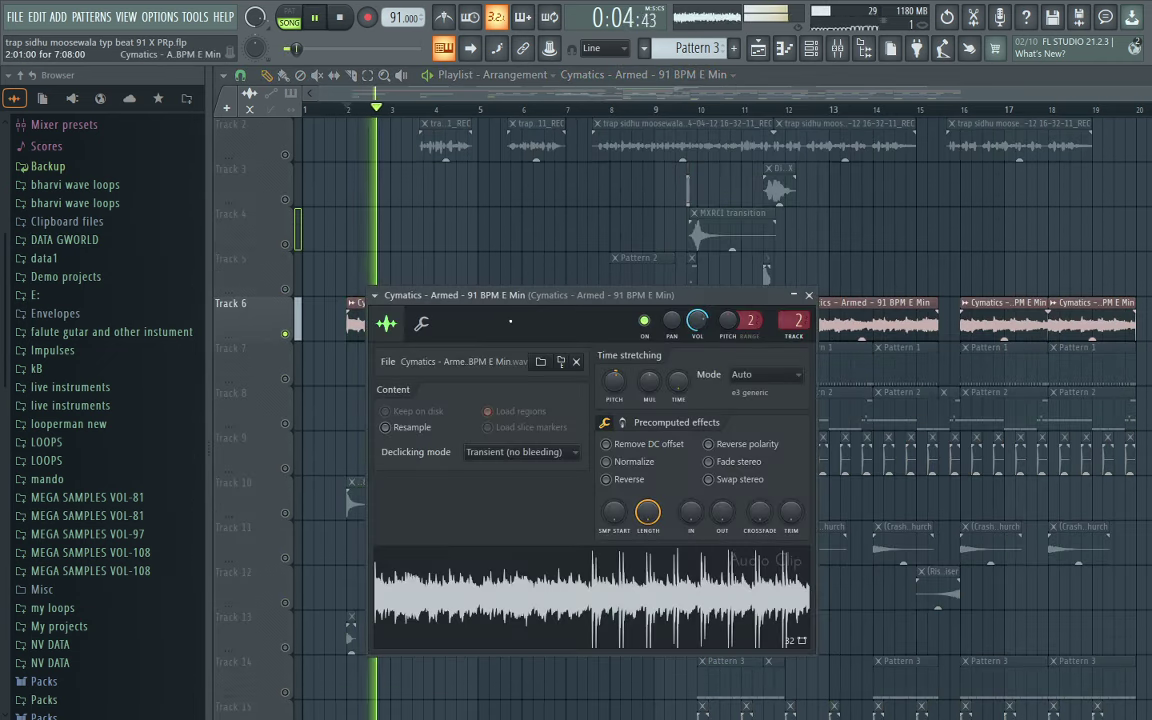
pyautogui.press('space')
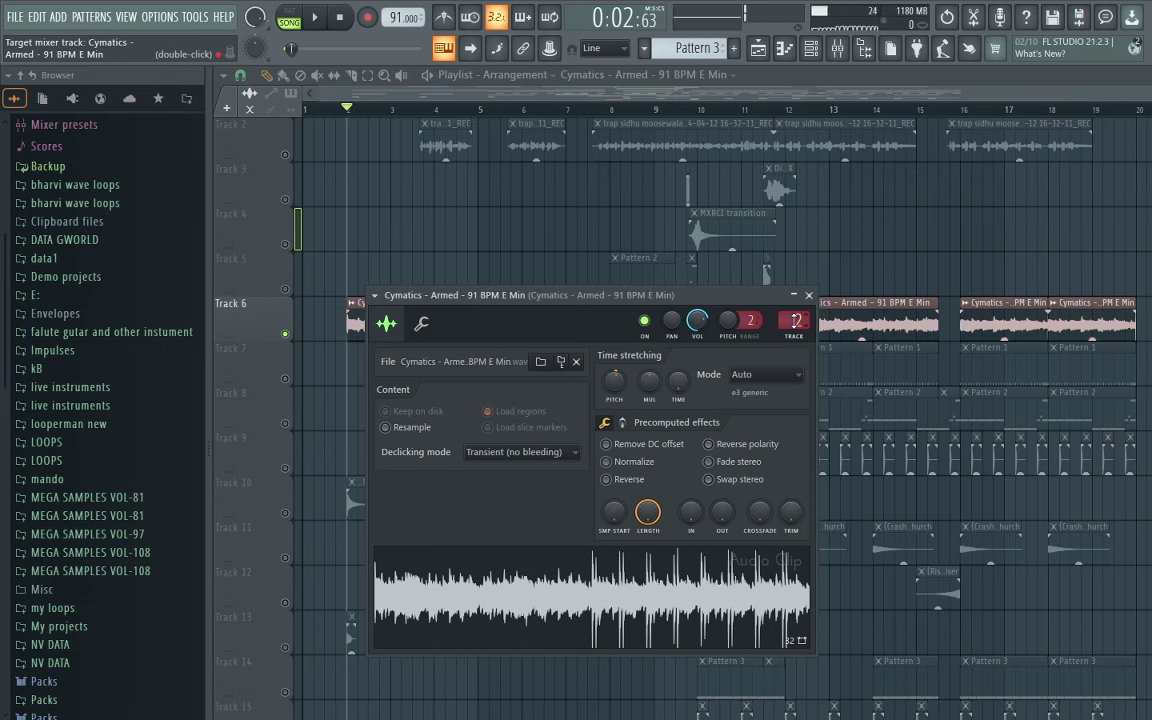
# Check the loop's routing on mixer insert 2, then return to the playlist and play the soloed loop briefly
pyautogui.doubleClick(796, 320)
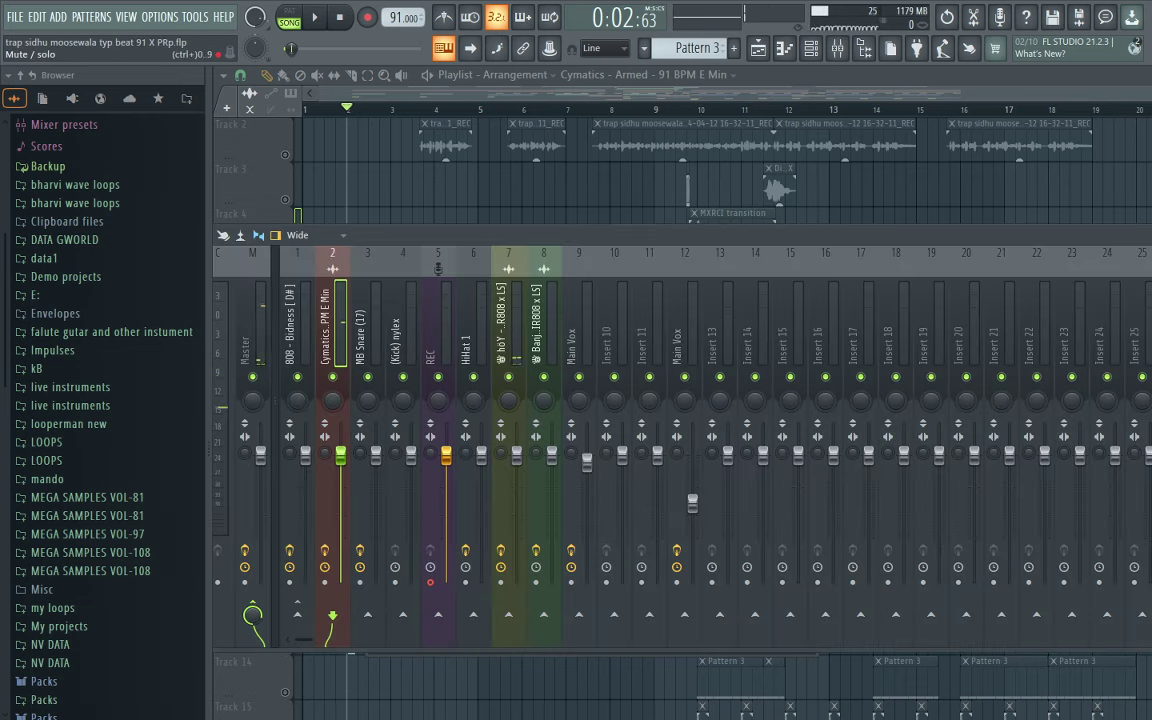
pyautogui.click(1148, 300)
pyautogui.click(463, 87)
pyautogui.press('space')
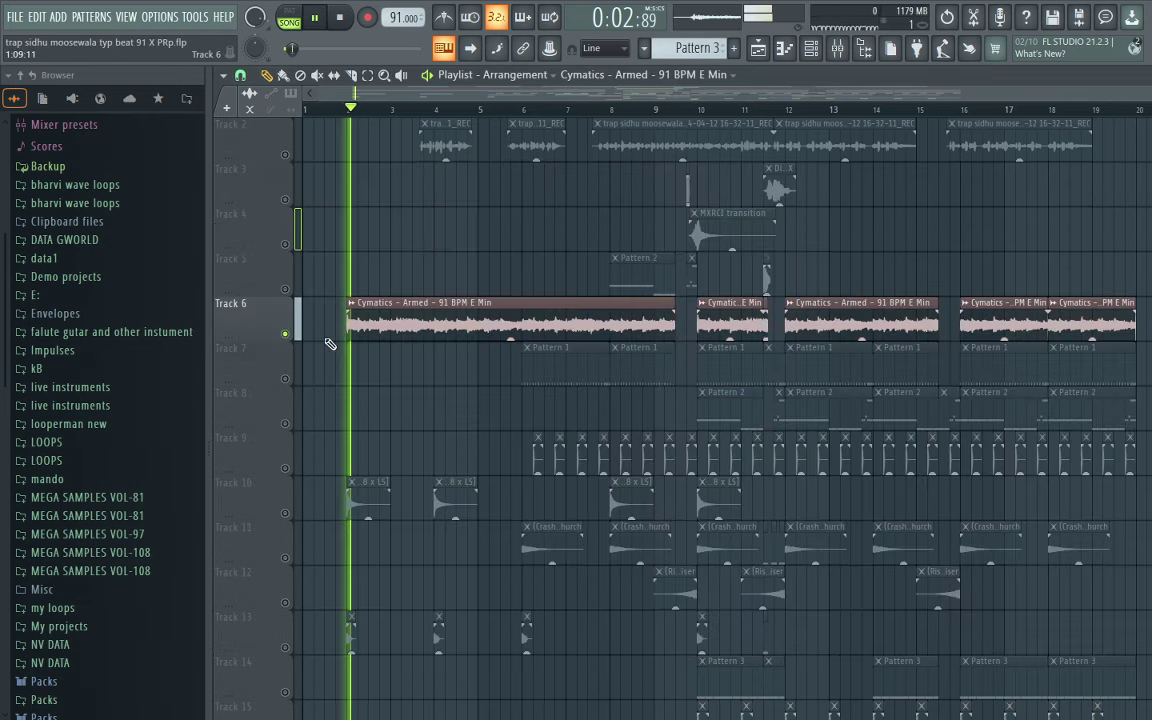
pyautogui.press('space')
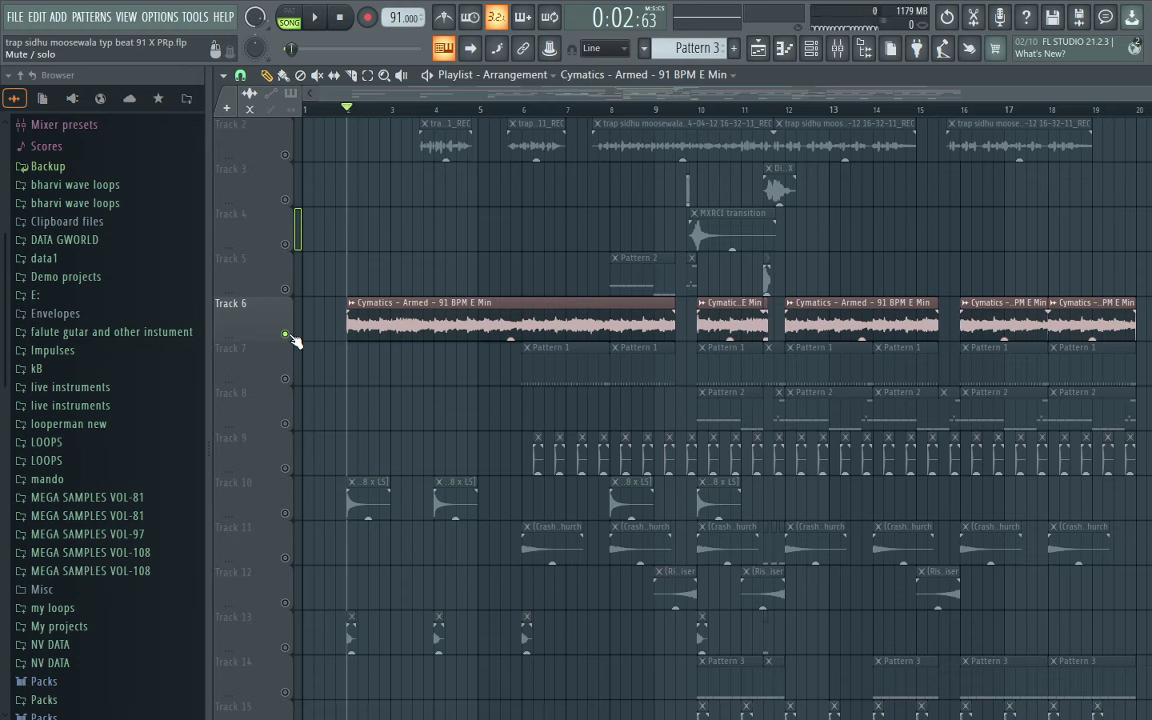
# Open Pattern 1 from the playlist, show its channel rack, and play the pattern through before stopping it
pyautogui.scroll(-1, 329, 290)
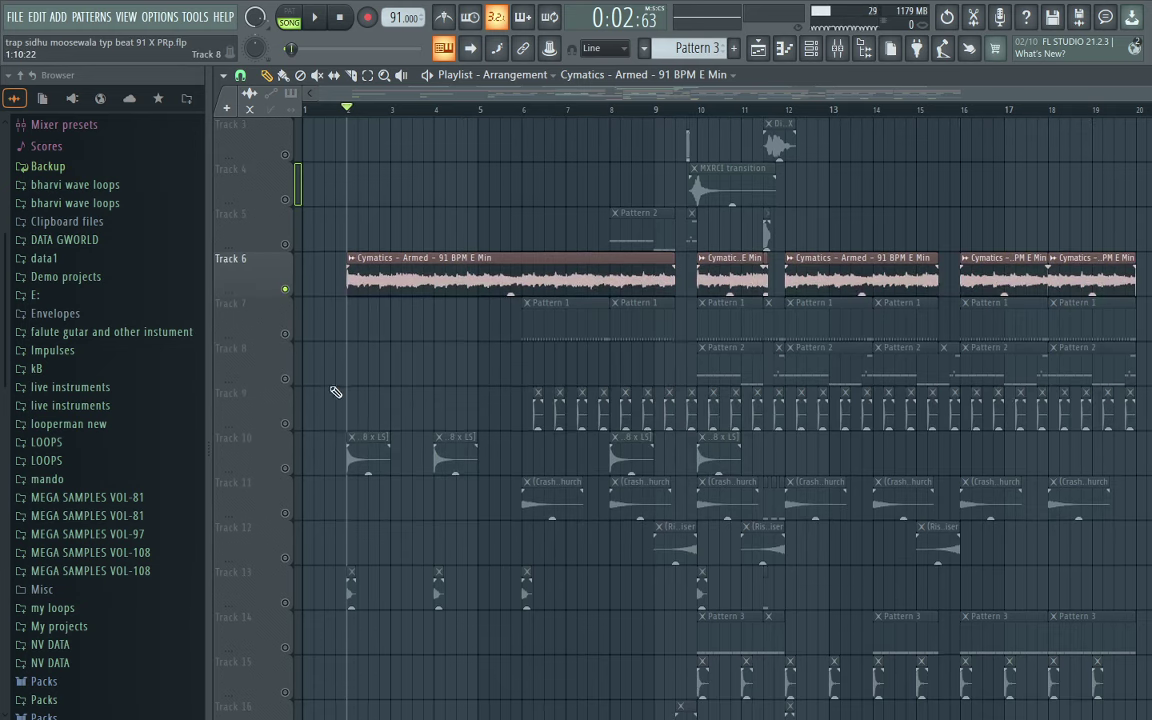
pyautogui.click(548, 321)
pyautogui.click(811, 50)
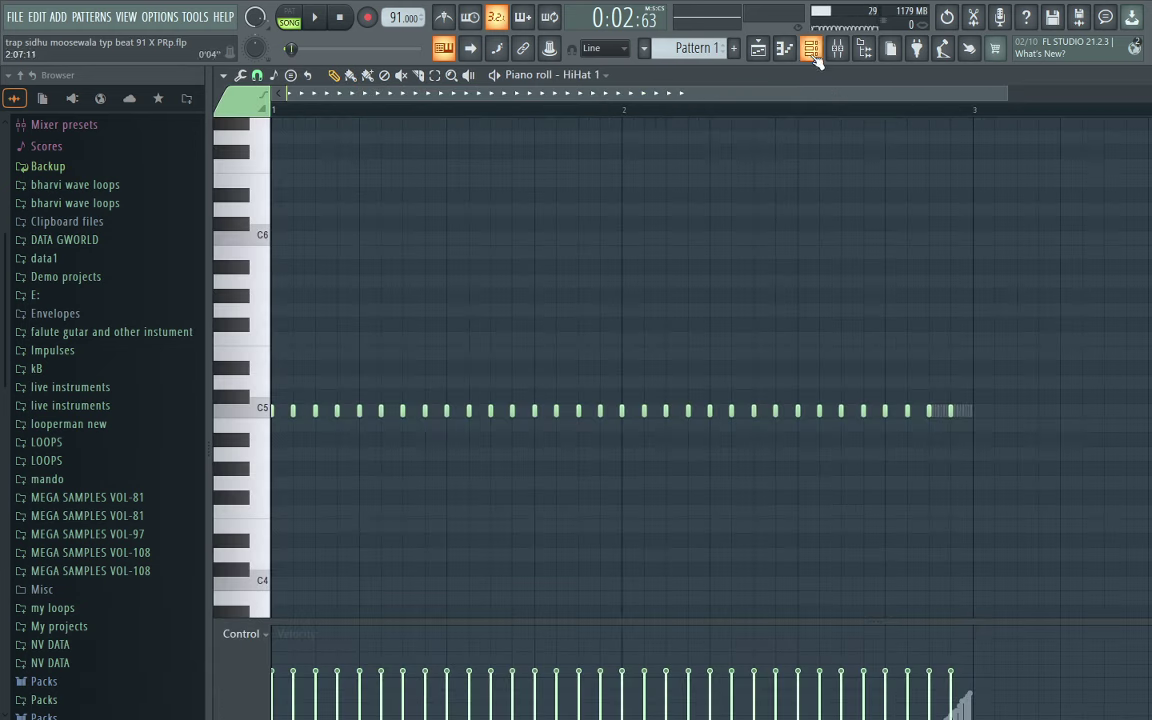
pyautogui.click(812, 52)
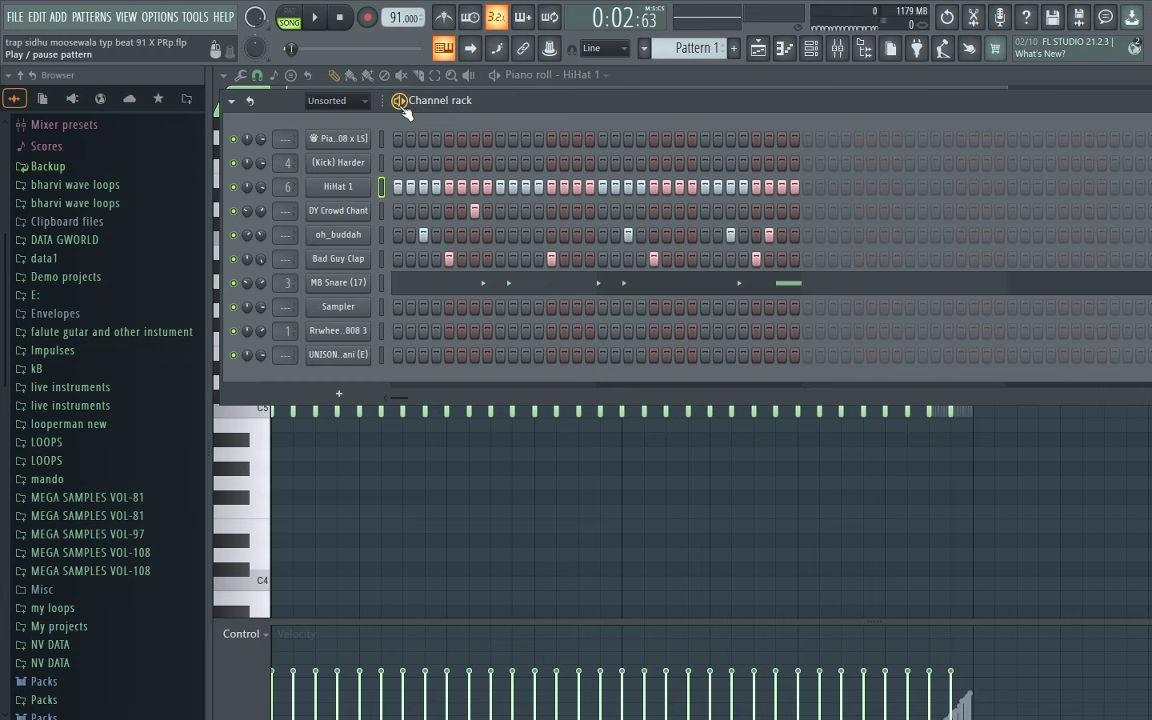
pyautogui.press('space')
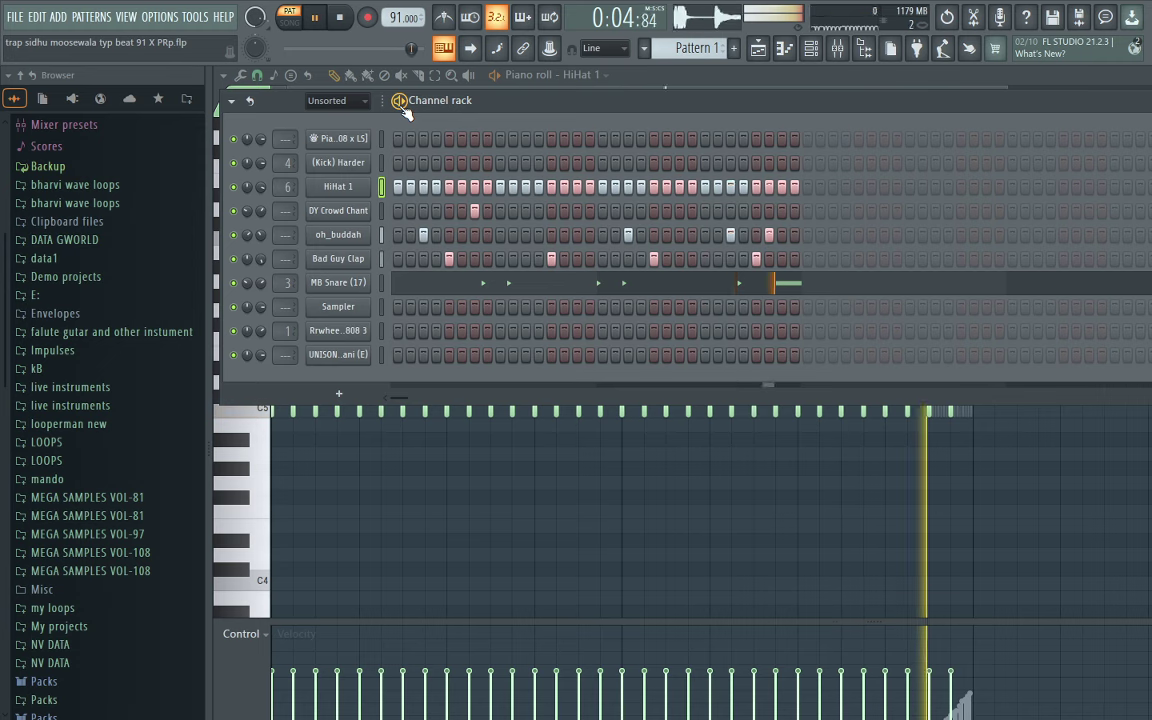
pyautogui.press('space')
# View the MB Snare (17) notes in the piano roll, then solo its channel in the channel rack and play Pattern 1
pyautogui.doubleClick(425, 288)
pyautogui.rightClick(452, 281)
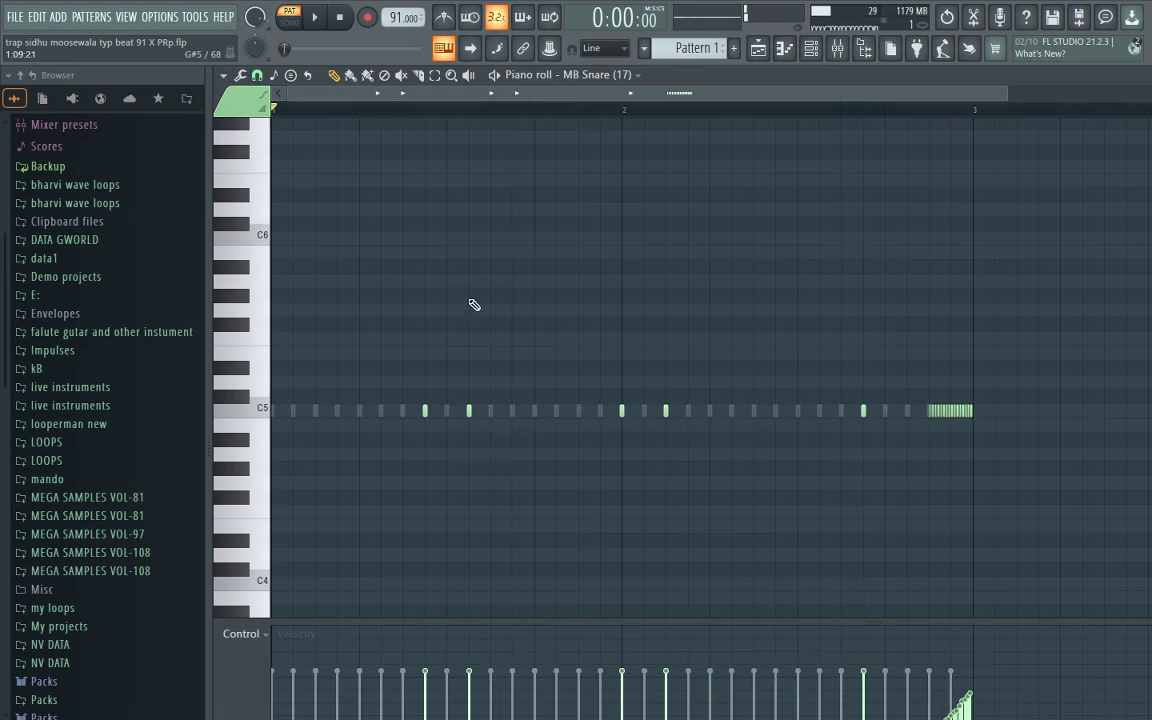
pyautogui.click(838, 49)
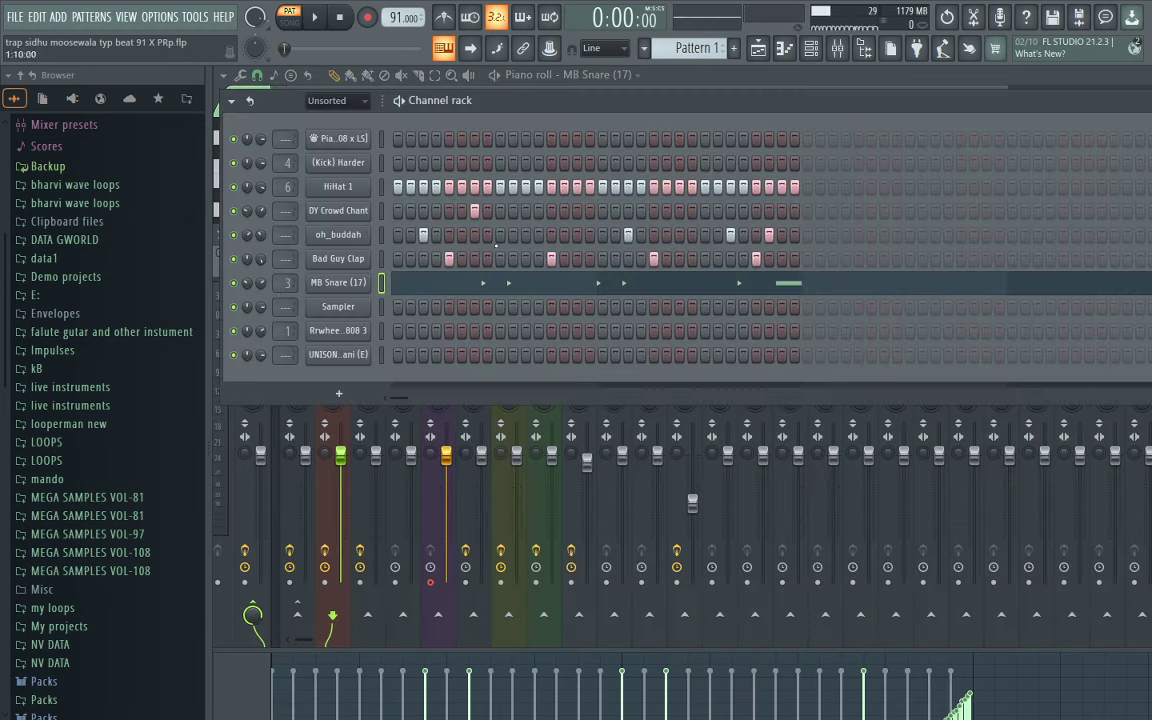
pyautogui.press('F6')
pyautogui.rightClick(234, 283)
pyautogui.click(245, 290)
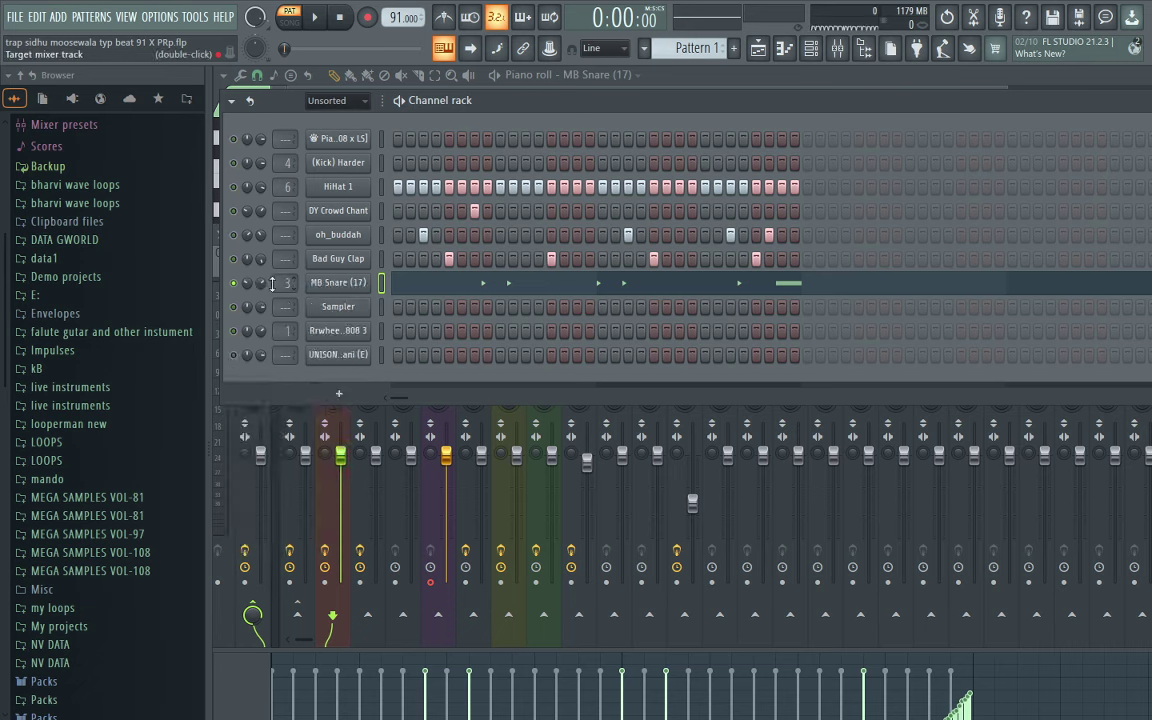
pyautogui.press('space')
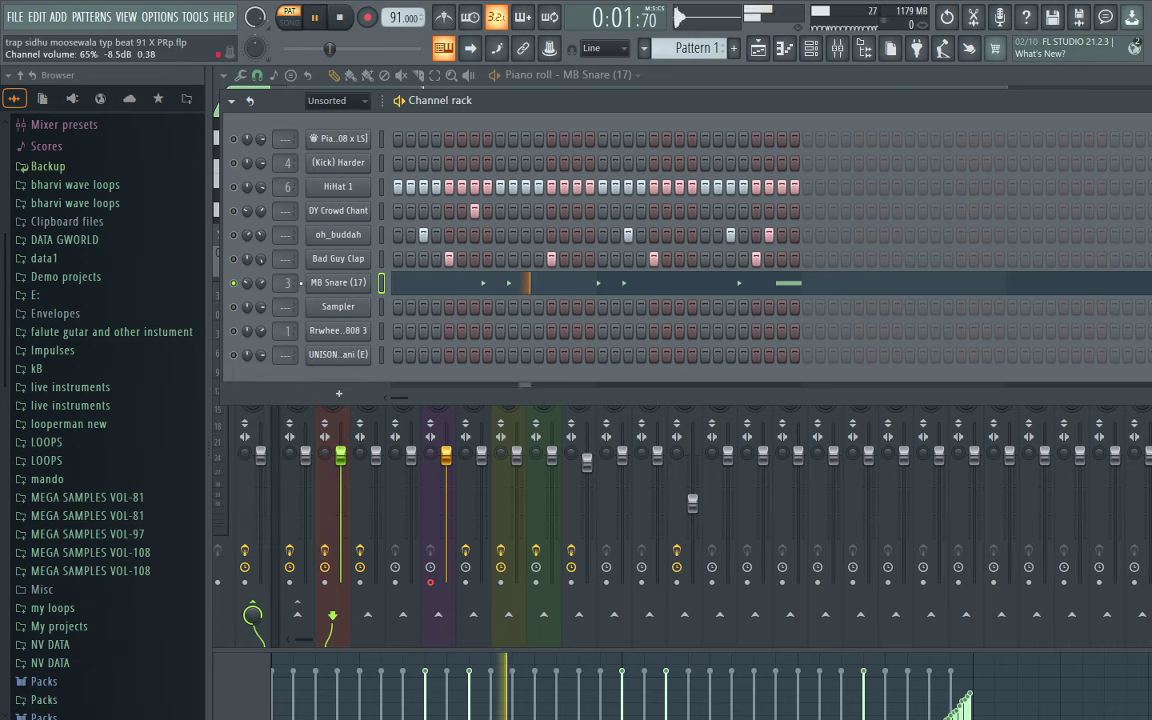
# Inspect mixer insert 3 and the piano roll for MB Snare (17) during playback, then stop playback
pyautogui.doubleClick(285, 283)
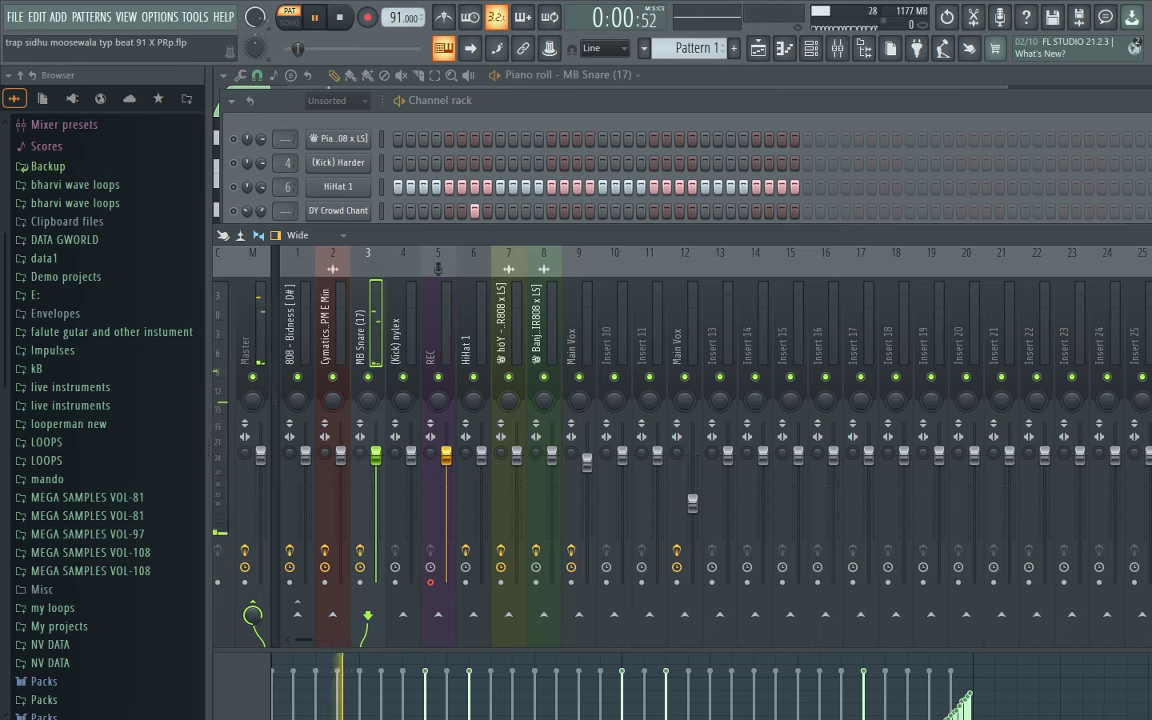
pyautogui.click(781, 121)
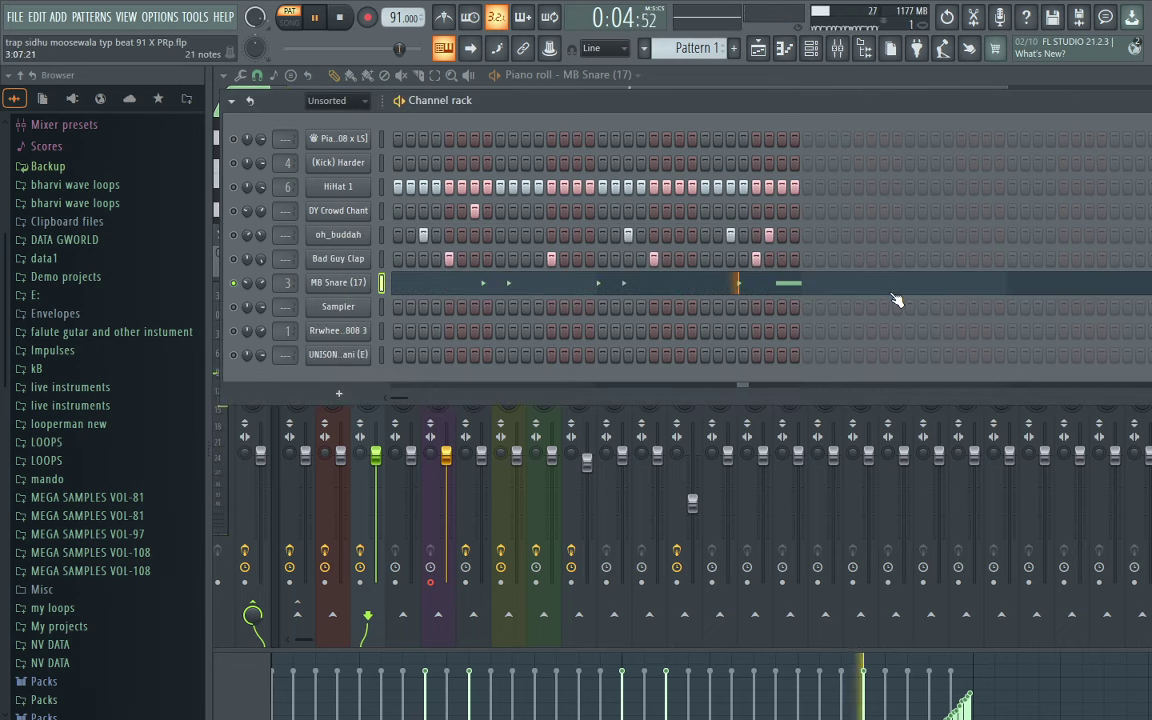
pyautogui.click(788, 289)
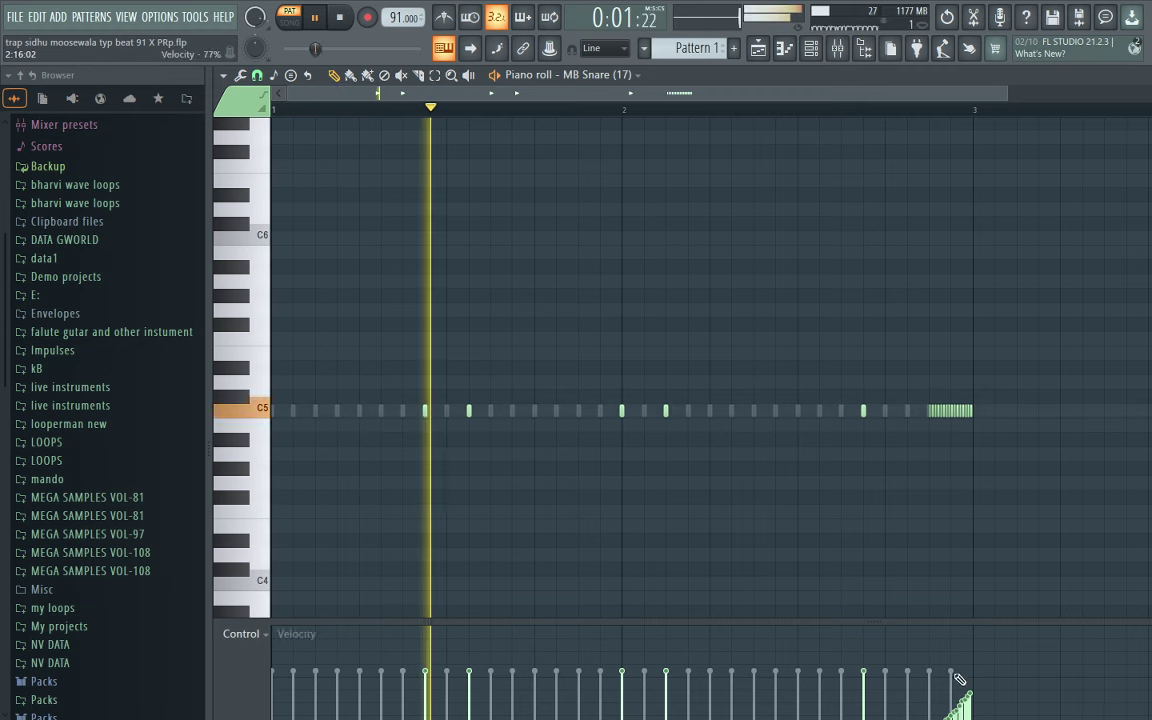
pyautogui.press('space')
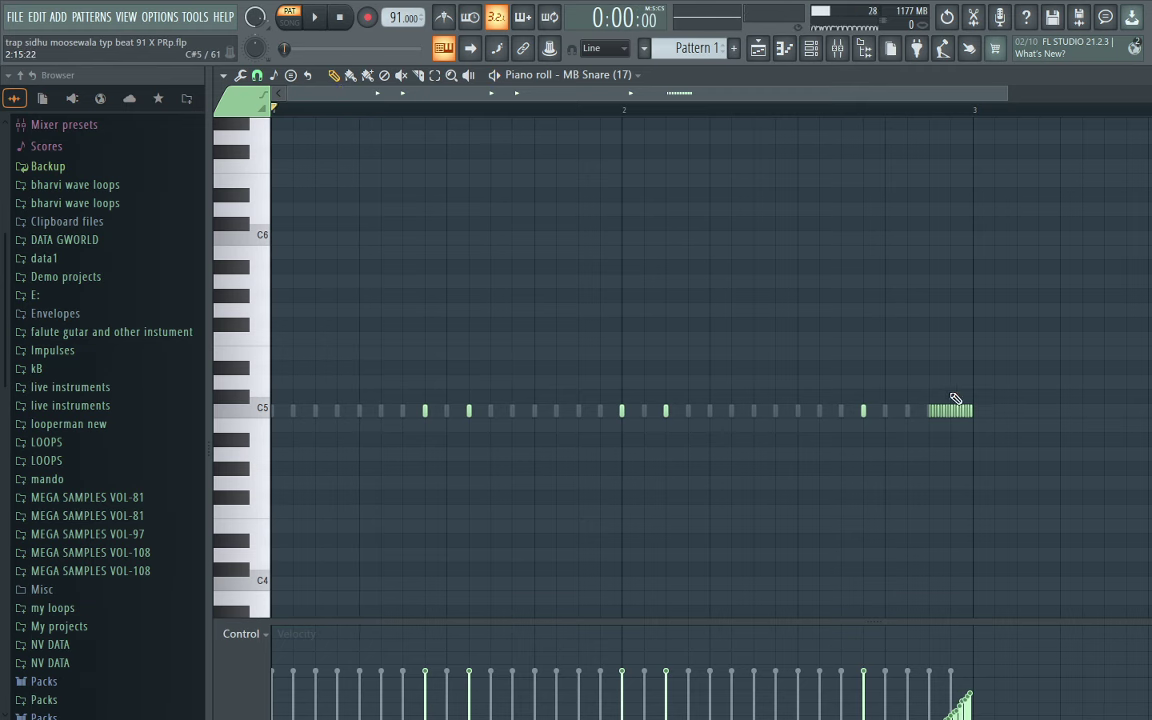
# Try adding a G#5 note above the snare roll at the end of bar 2 and splitting it with the Chopper
pyautogui.scroll(2, 958, 112)
pyautogui.click(903, 295)
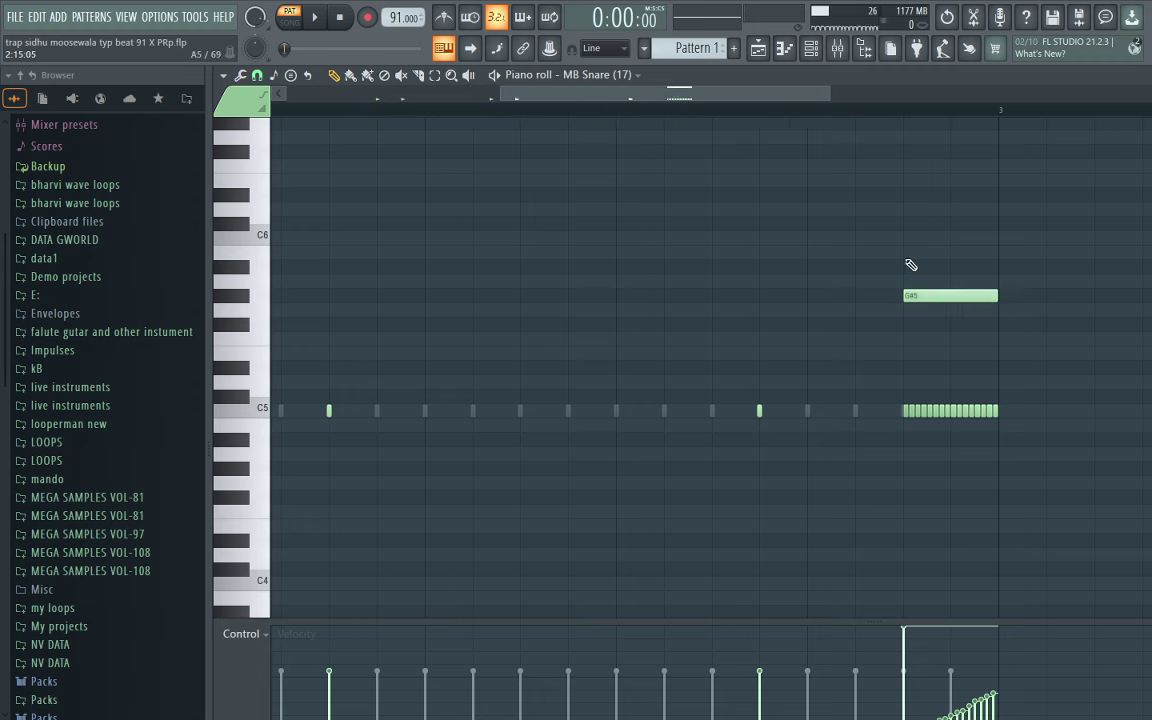
pyautogui.moveTo(855, 198); pyautogui.dragTo(943, 328)
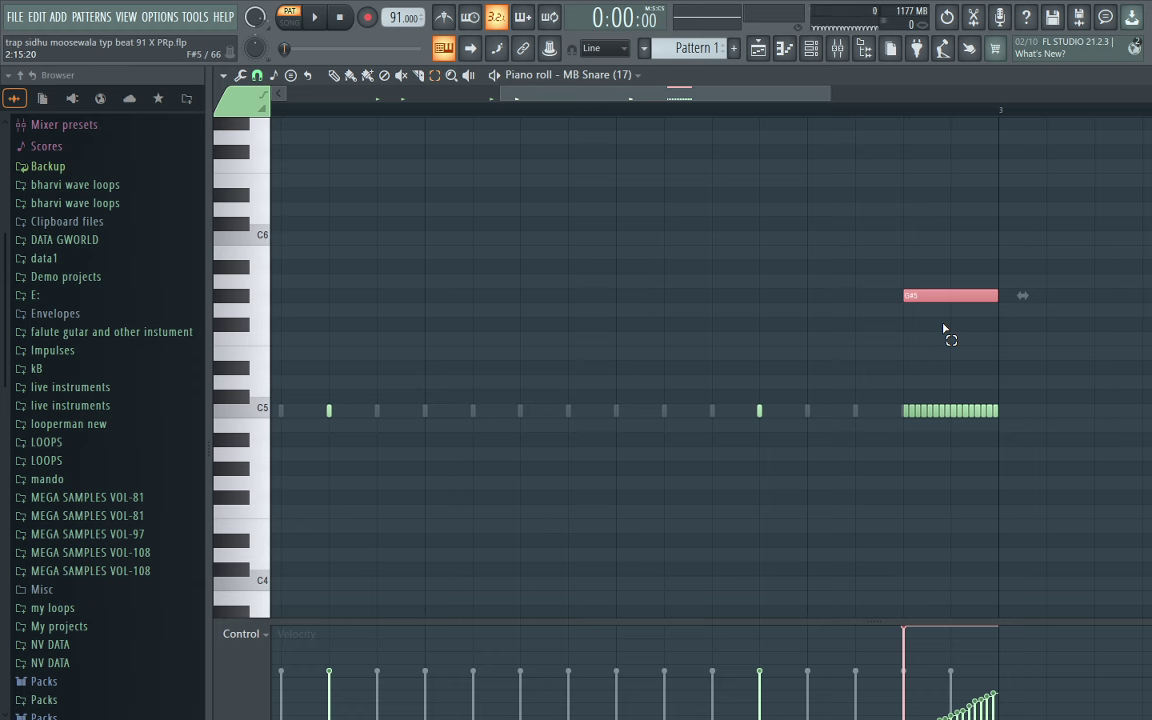
pyautogui.hotkey('alt', 'u')
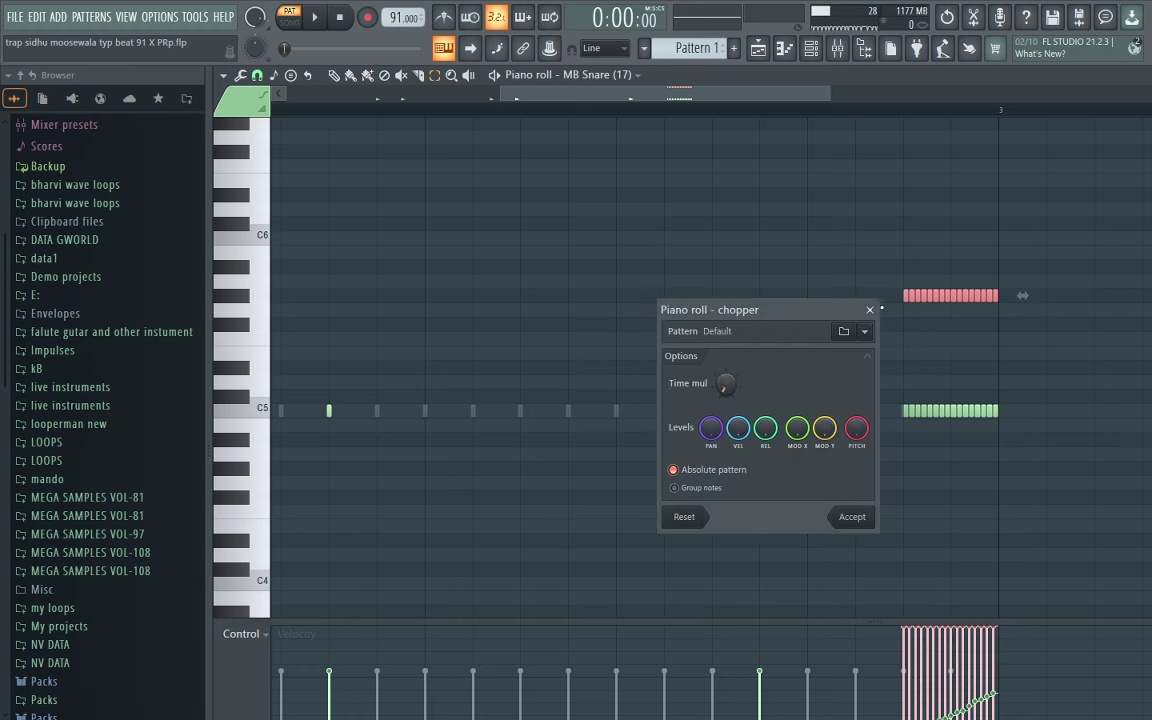
pyautogui.click(870, 309)
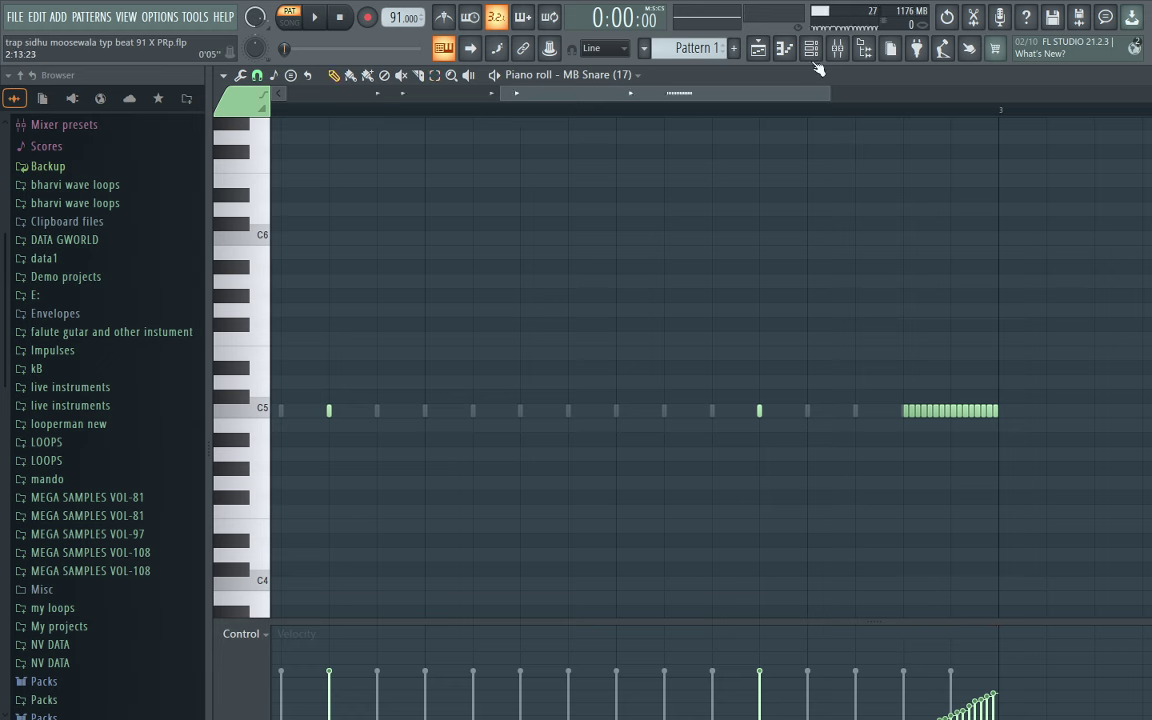
# Return to the playlist, open Pattern 1's HiHat 1 notes in the piano roll and show the channel rack
pyautogui.click(759, 49)
pyautogui.doubleClick(595, 324)
pyautogui.click(811, 49)
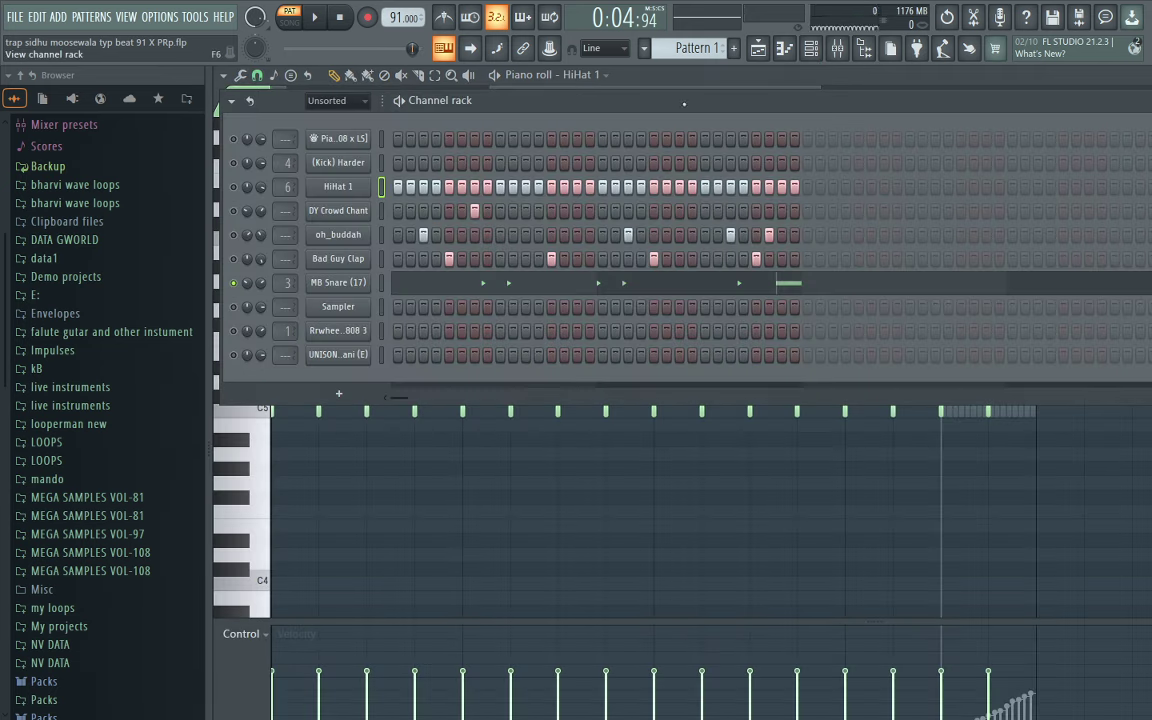
# Solo the HiHat 1 channel in place of the snare and play Pattern 1 briefly to hear it
pyautogui.press('space')
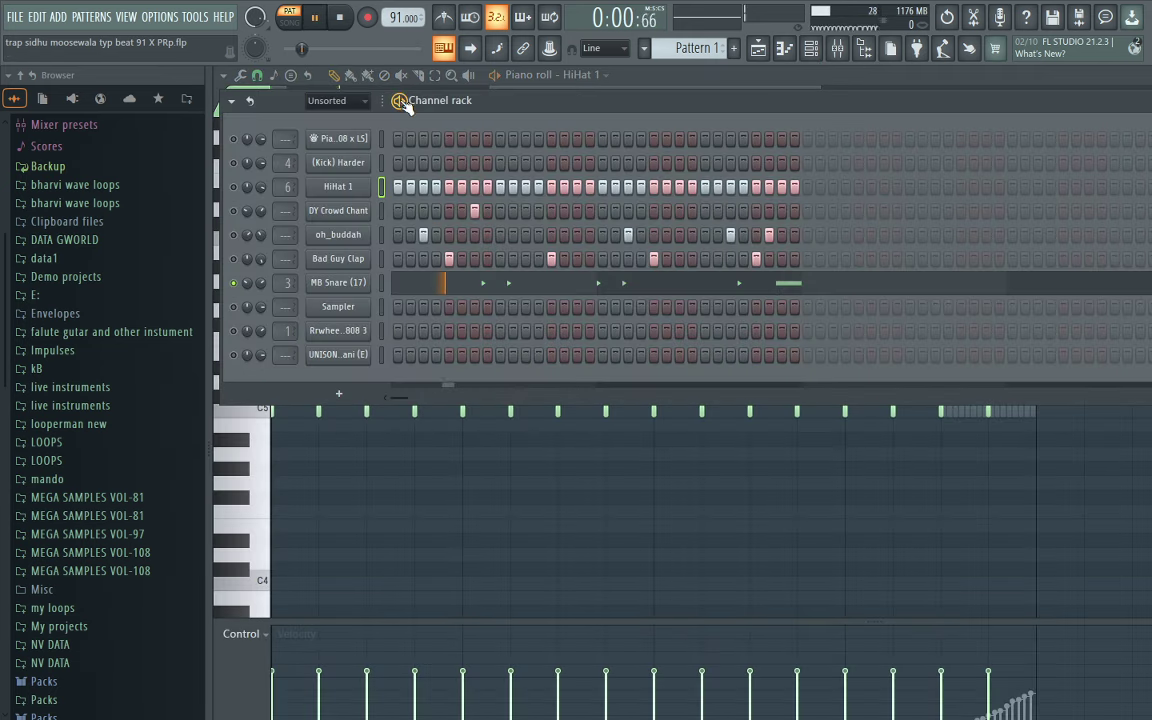
pyautogui.rightClick(235, 186)
pyautogui.click(245, 195)
pyautogui.rightClick(235, 184)
pyautogui.click(243, 192)
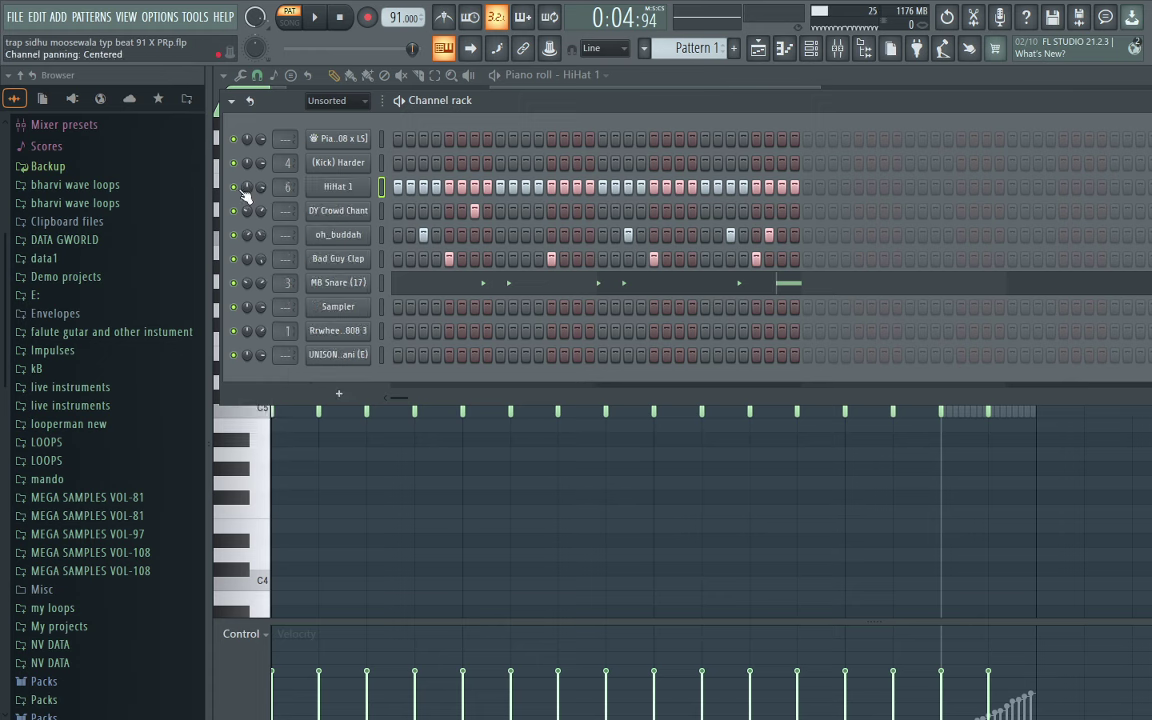
pyautogui.rightClick(235, 185)
pyautogui.click(251, 193)
pyautogui.press('space')
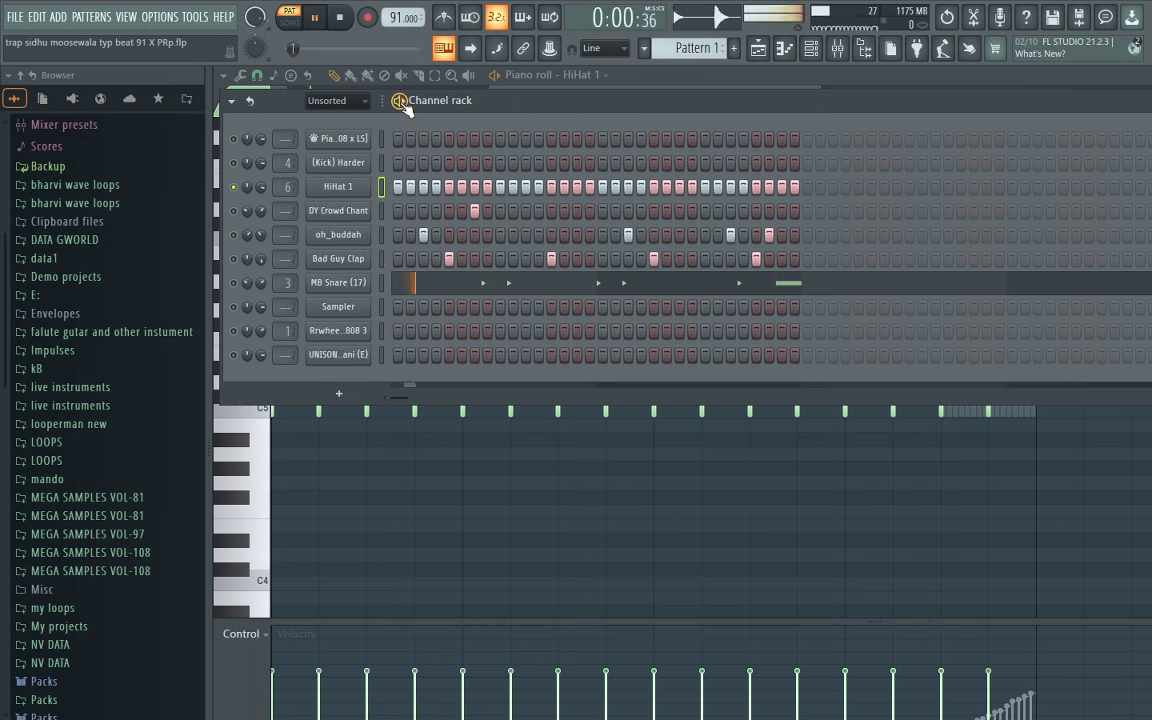
pyautogui.press('space')
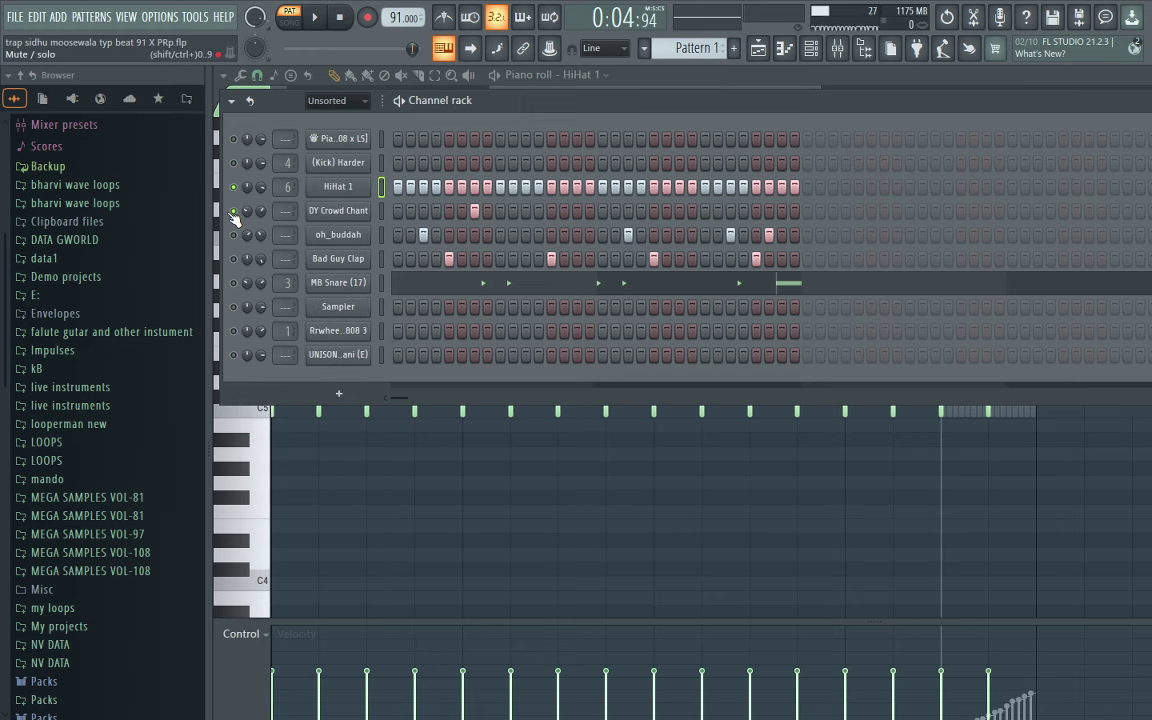
# Play Pattern 1 with DY Crowd Chant alongside HiHat 1, then with Bad Guy Clap enabled in its place
pyautogui.press('space')
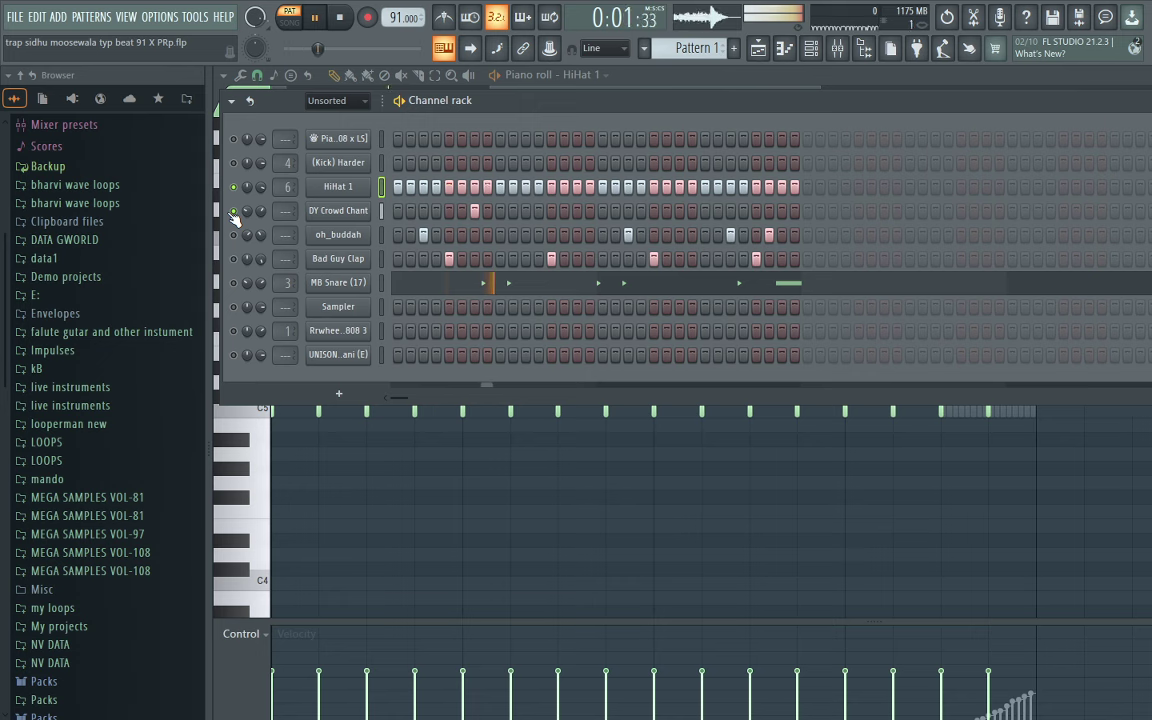
pyautogui.press('space')
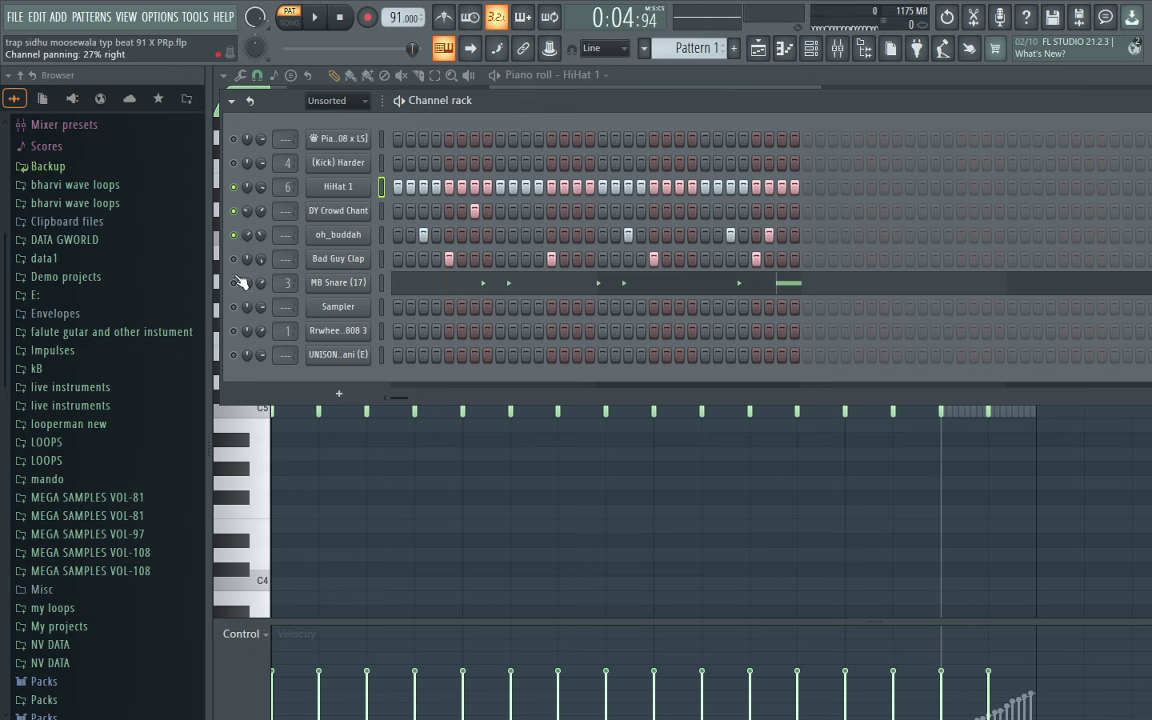
pyautogui.press('space')
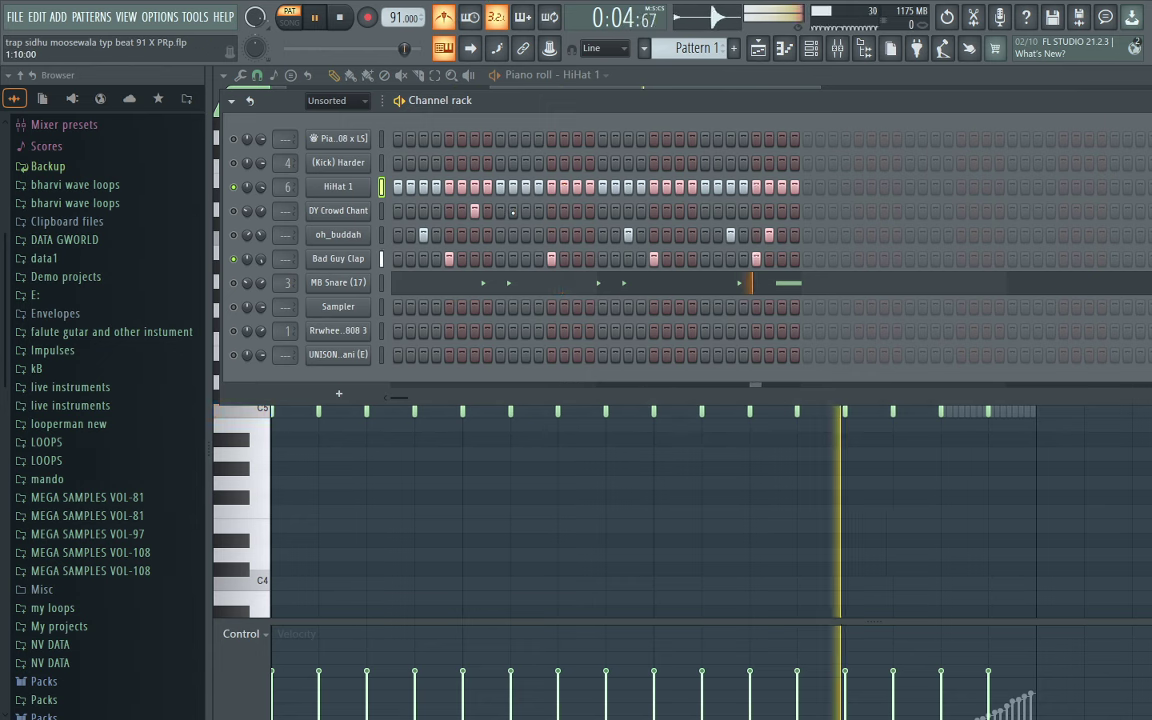
pyautogui.press('space')
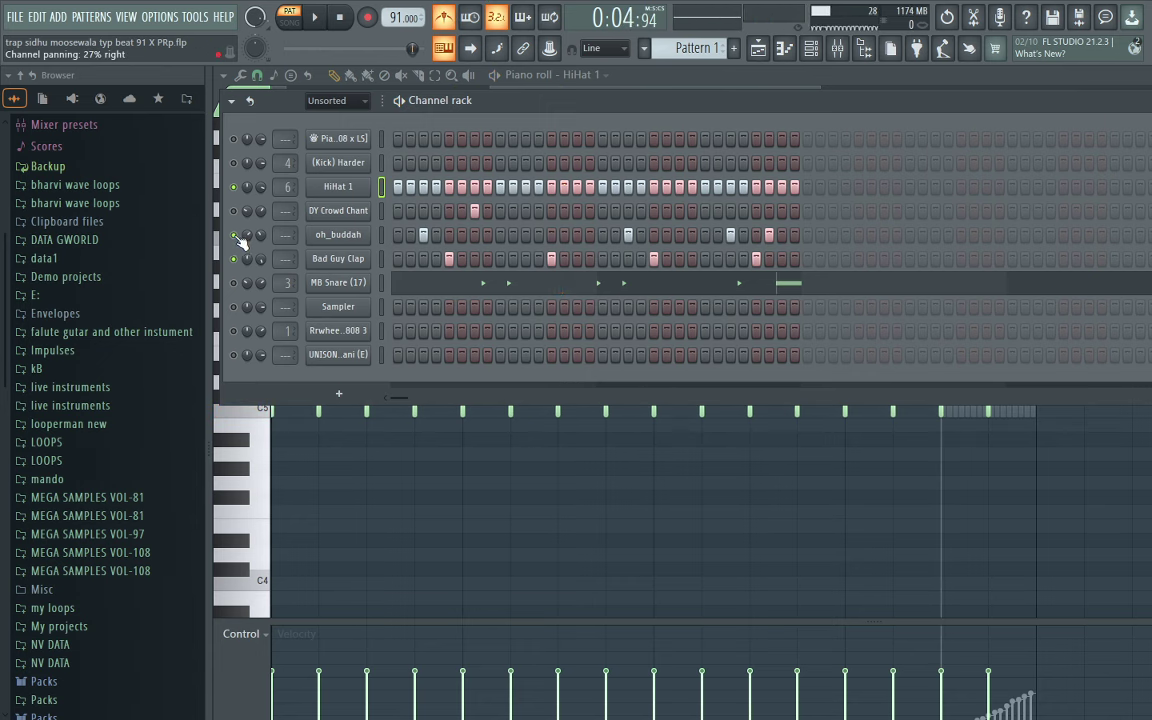
# Add oh_buddah and DY Crowd Chant to the HiHat 1 and clap playback, then play Pattern 1 with all channels unmuted
pyautogui.press('space')
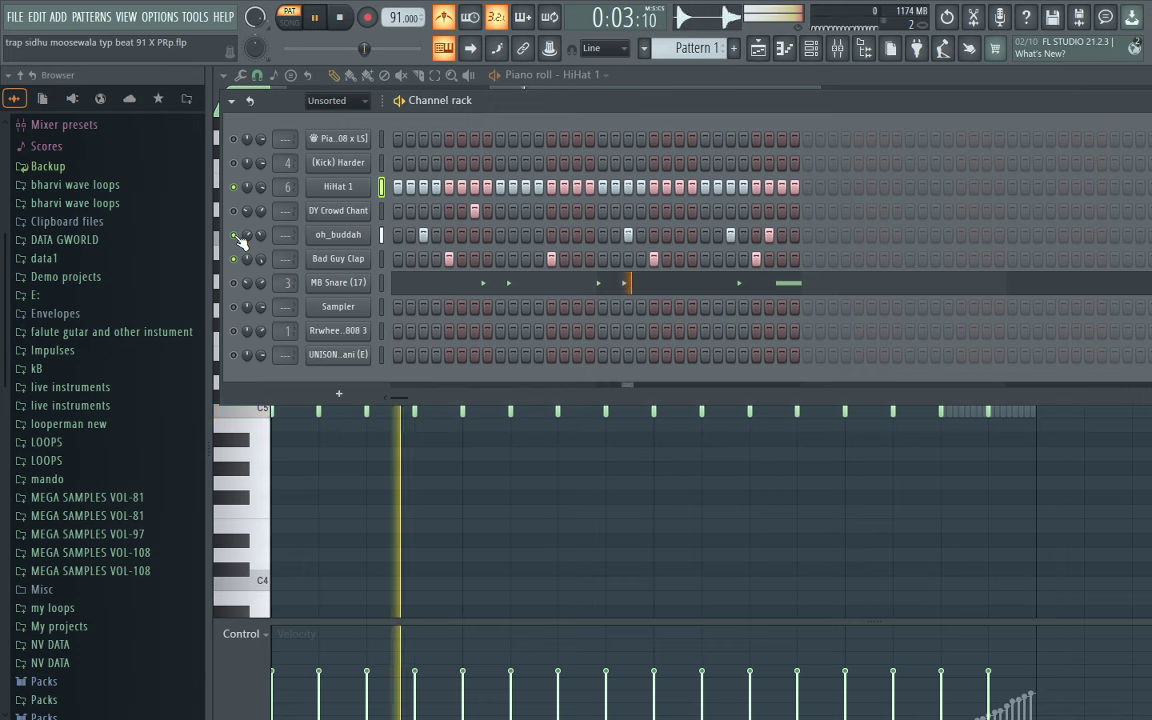
pyautogui.press('space')
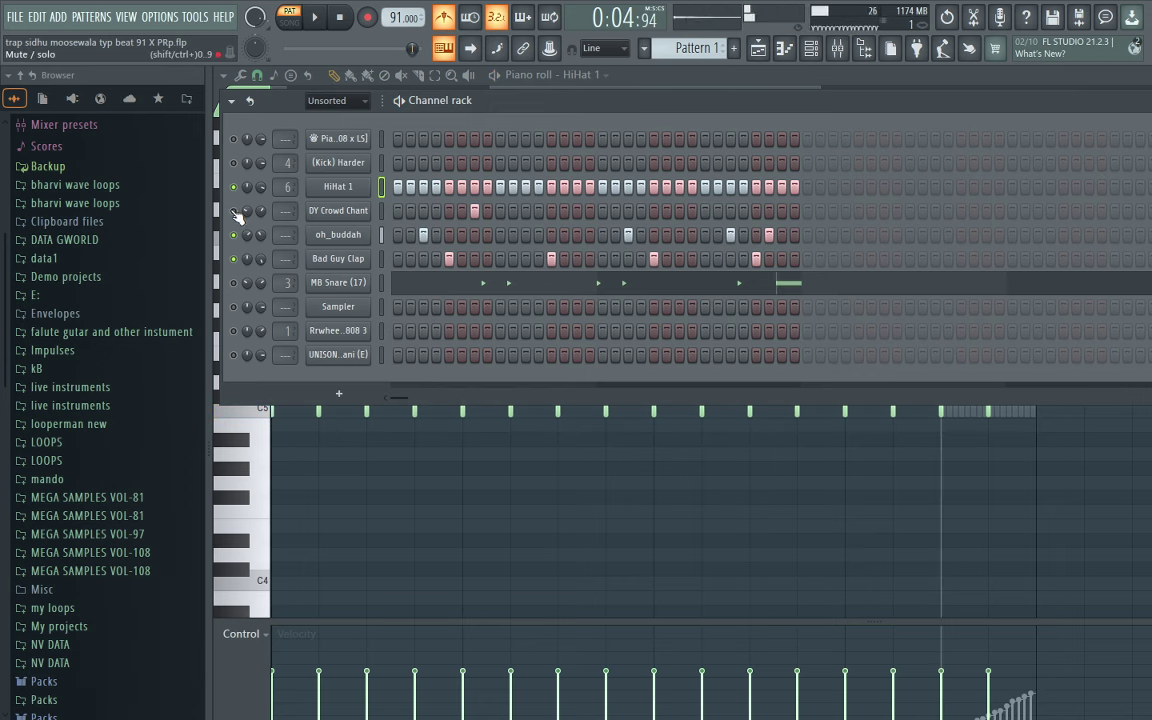
pyautogui.press('space')
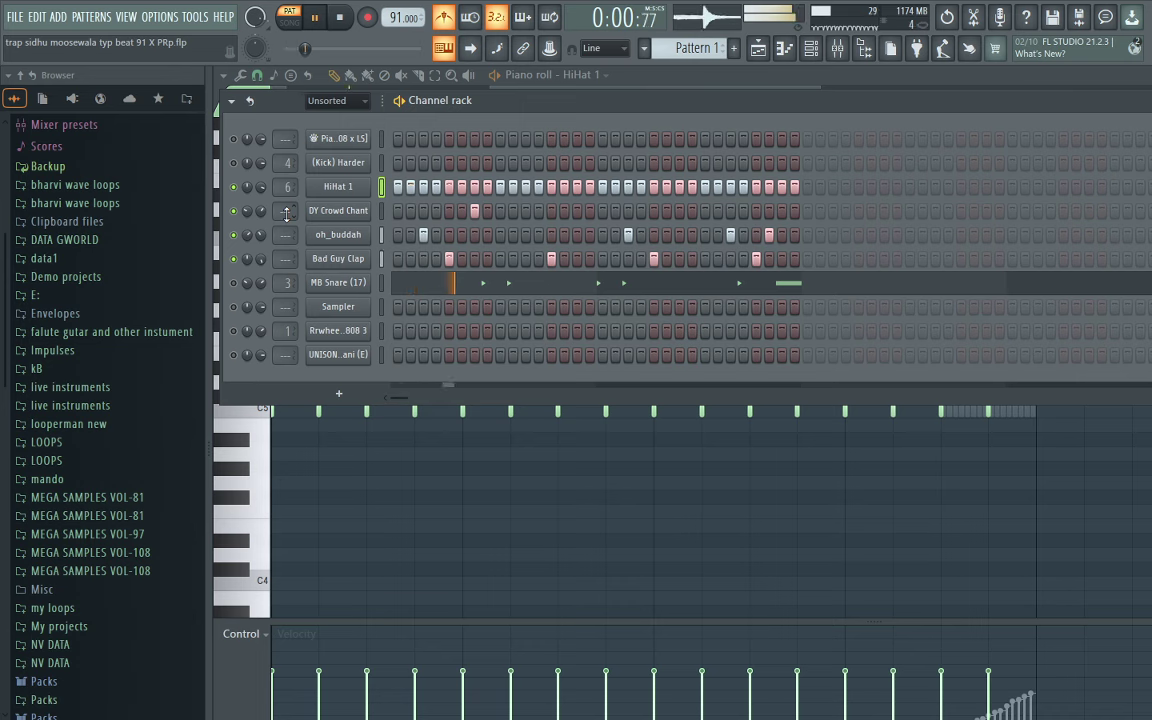
pyautogui.press('space')
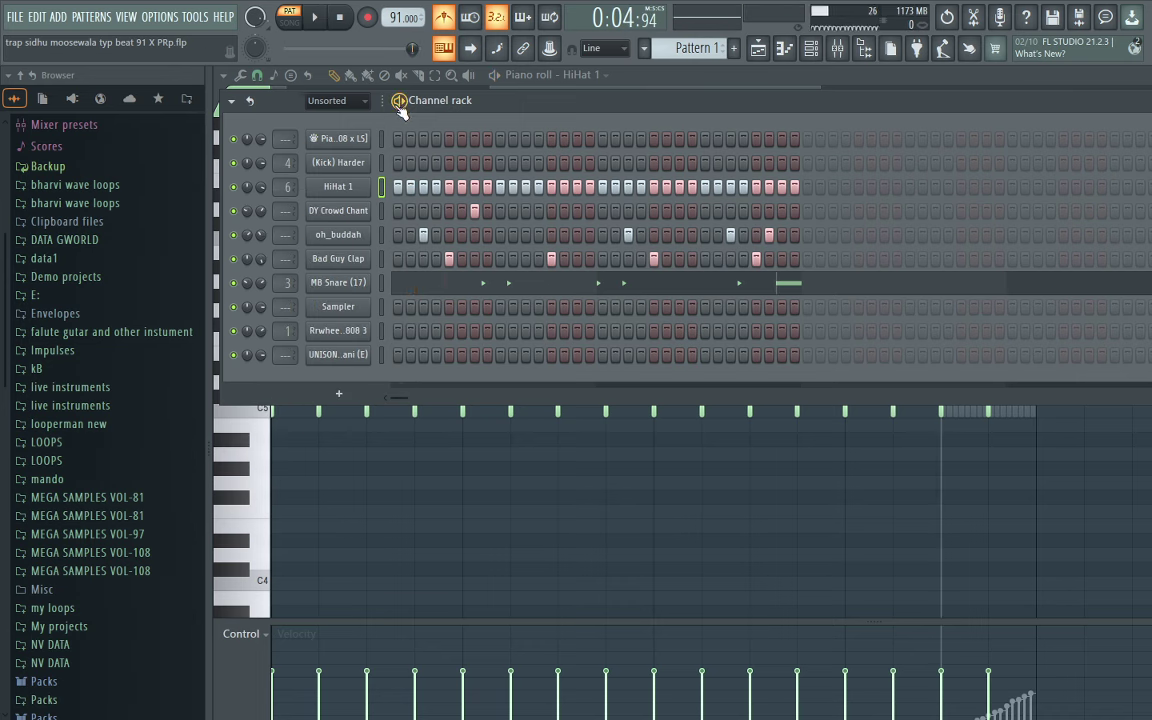
pyautogui.press('space')
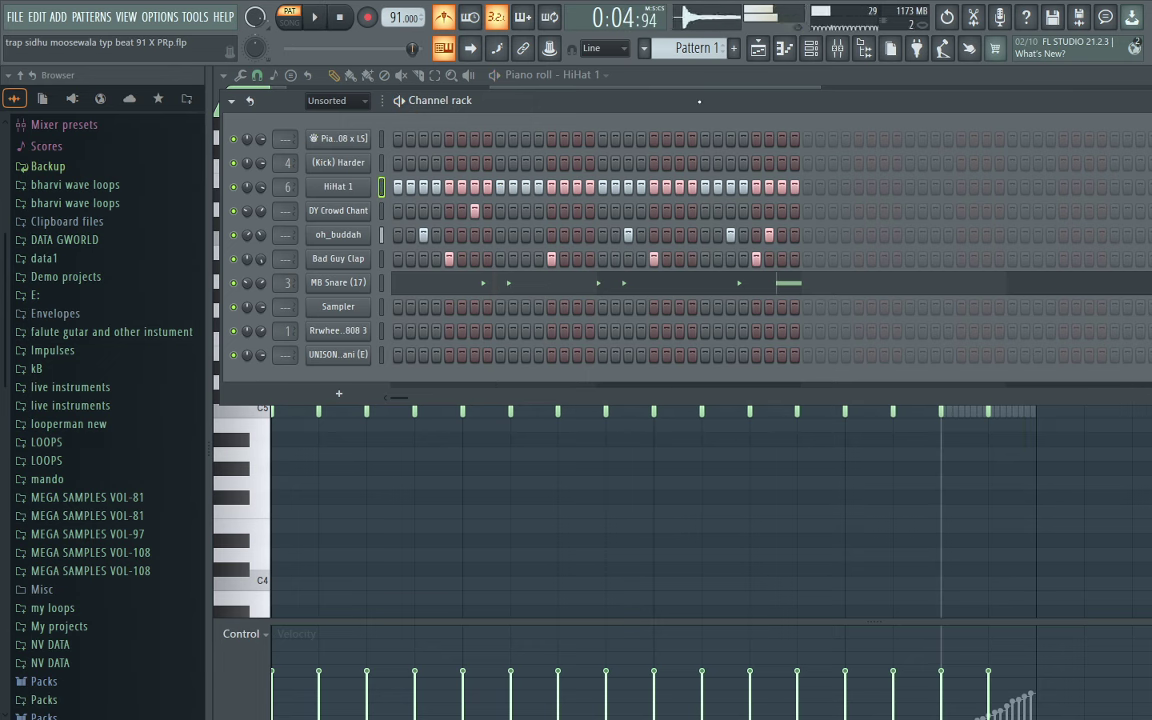
# Switch to Pattern 2, open the Rrwheezysauce 808 3 notes in the piano roll and play the bassline
pyautogui.scroll(-1, 710, 46)
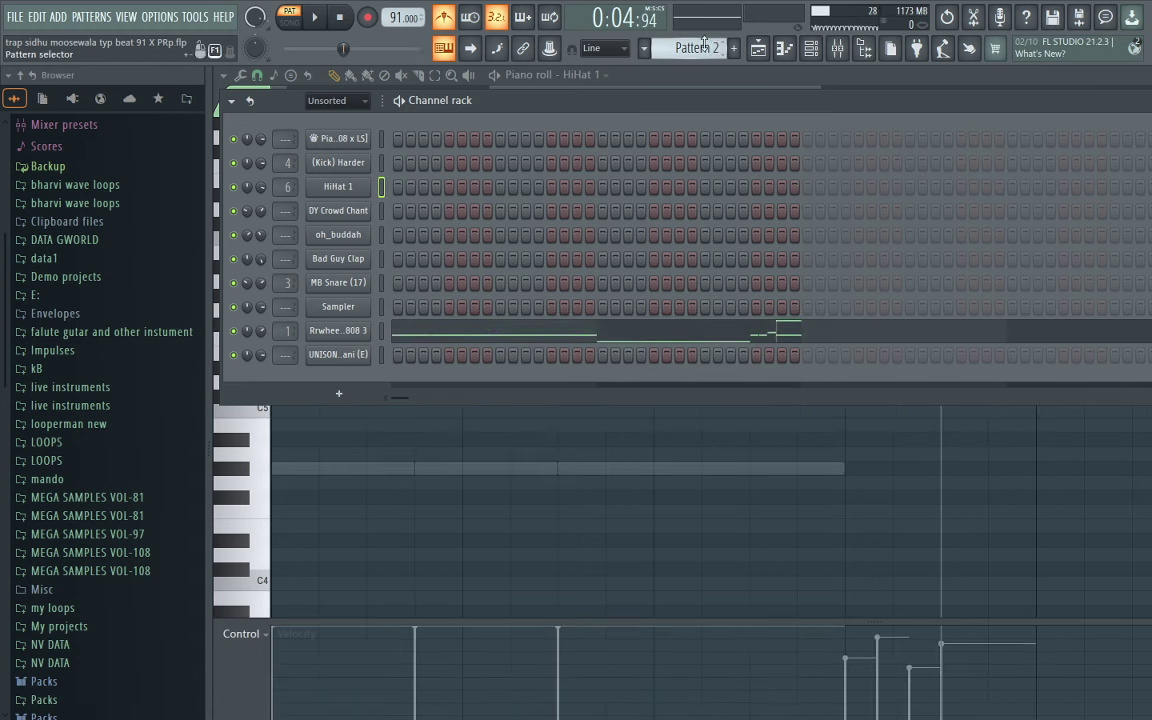
pyautogui.press('space')
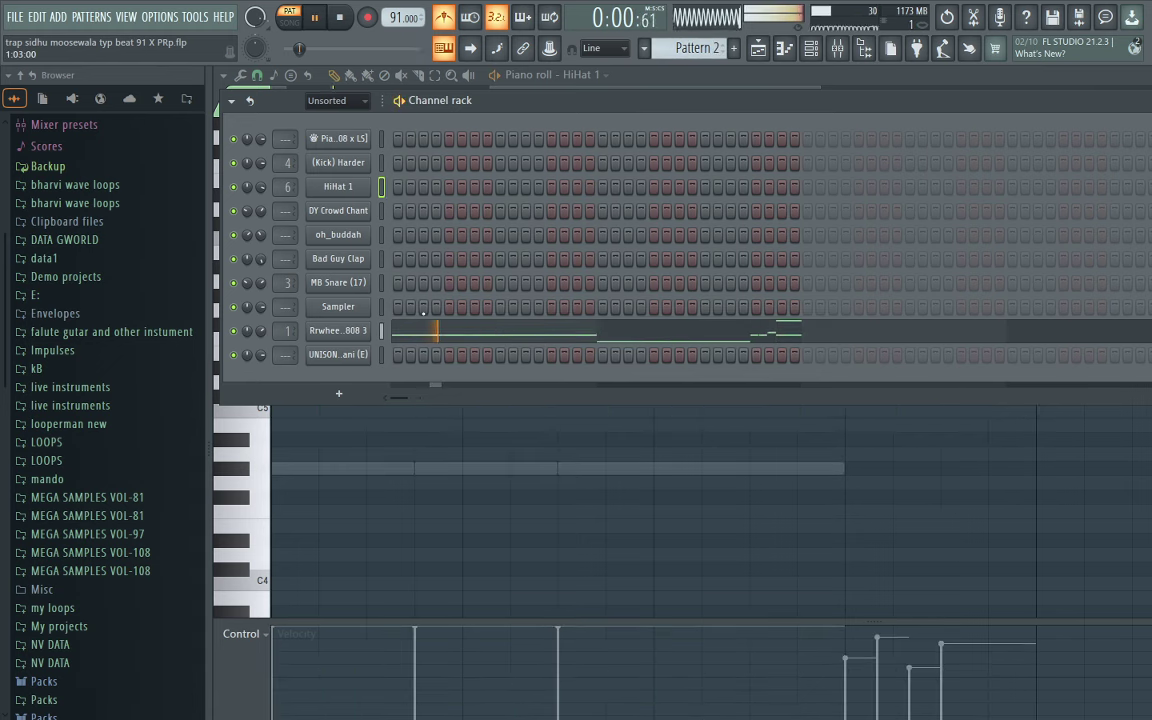
pyautogui.click(425, 333)
pyautogui.moveTo(508, 94); pyautogui.dragTo(303, 94)
pyautogui.moveTo(619, 94); pyautogui.dragTo(1150, 94)
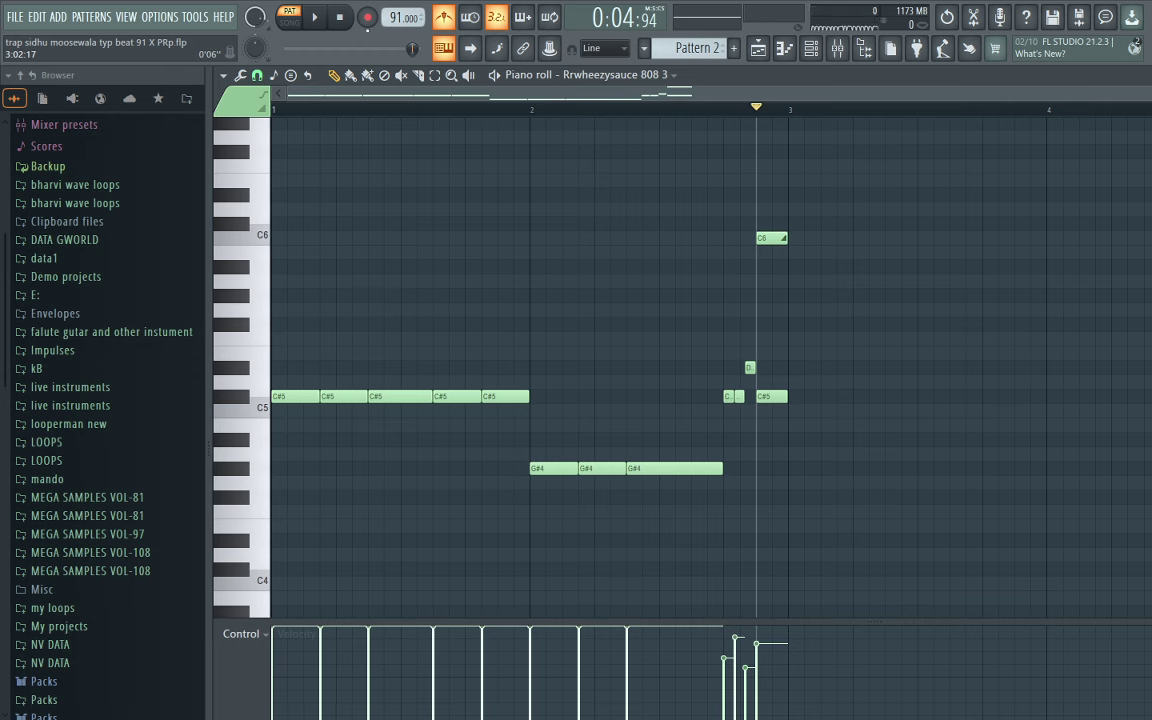
pyautogui.press('space')
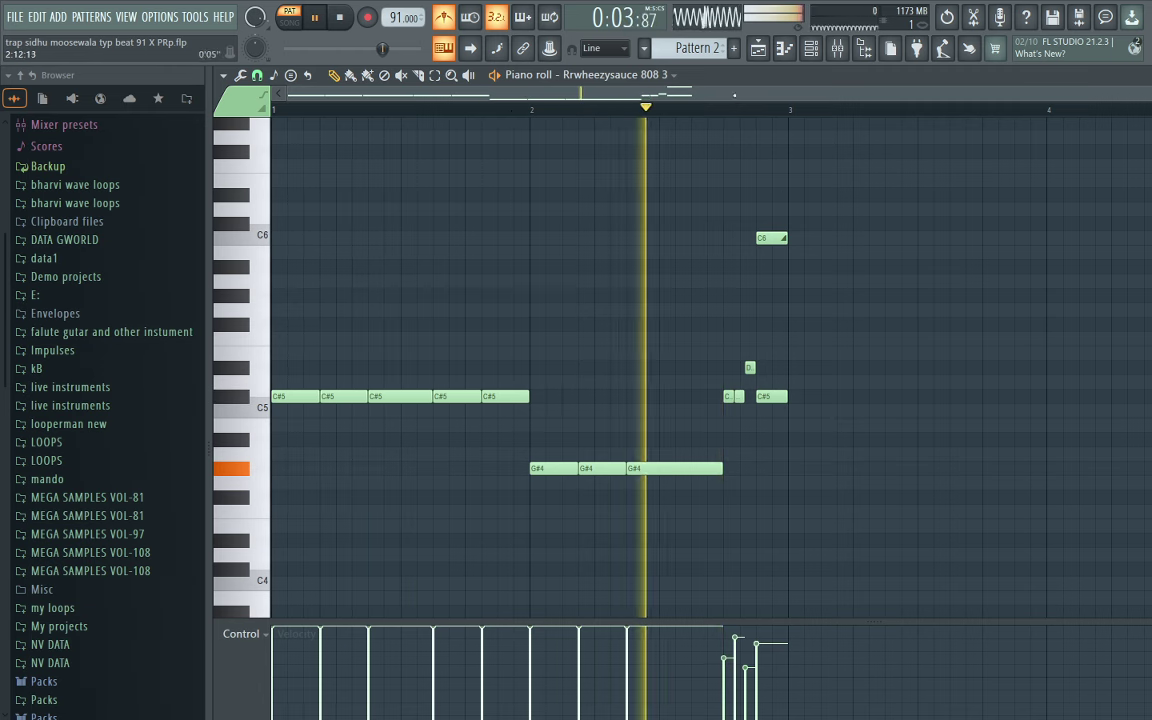
pyautogui.press('space')
# Switch to Pattern 3, play it and open the (Kick) Harder notes in the piano roll
pyautogui.click(811, 50)
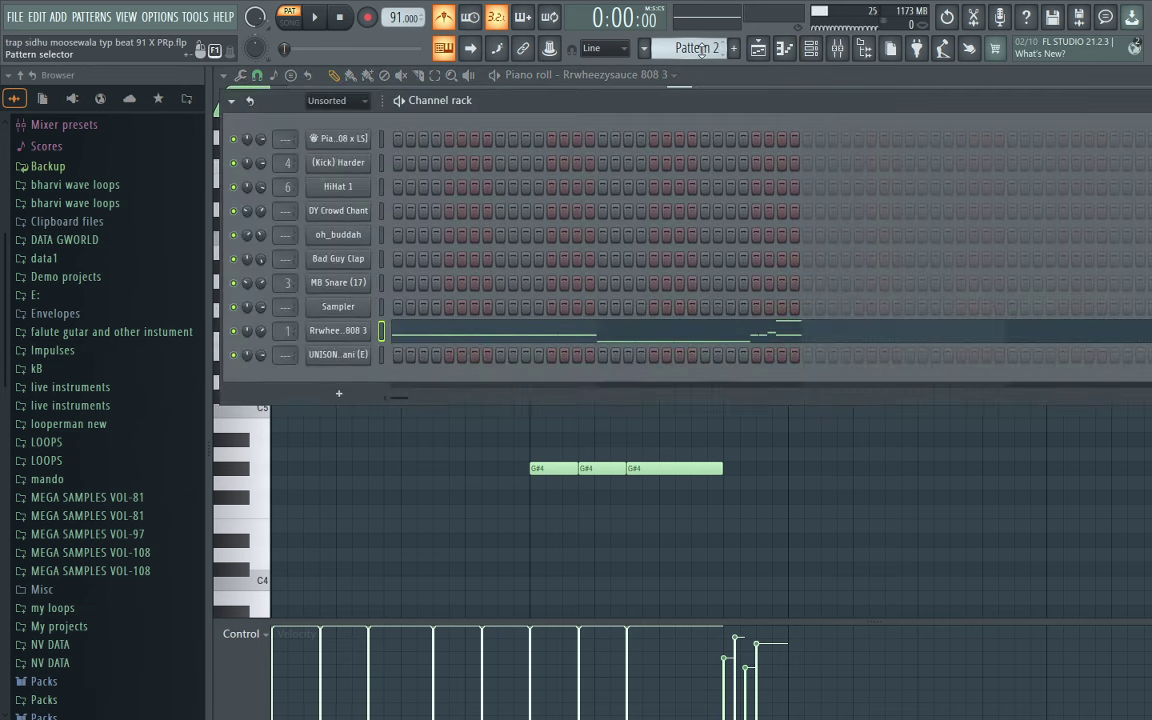
pyautogui.scroll(-1, 701, 50)
pyautogui.press('space')
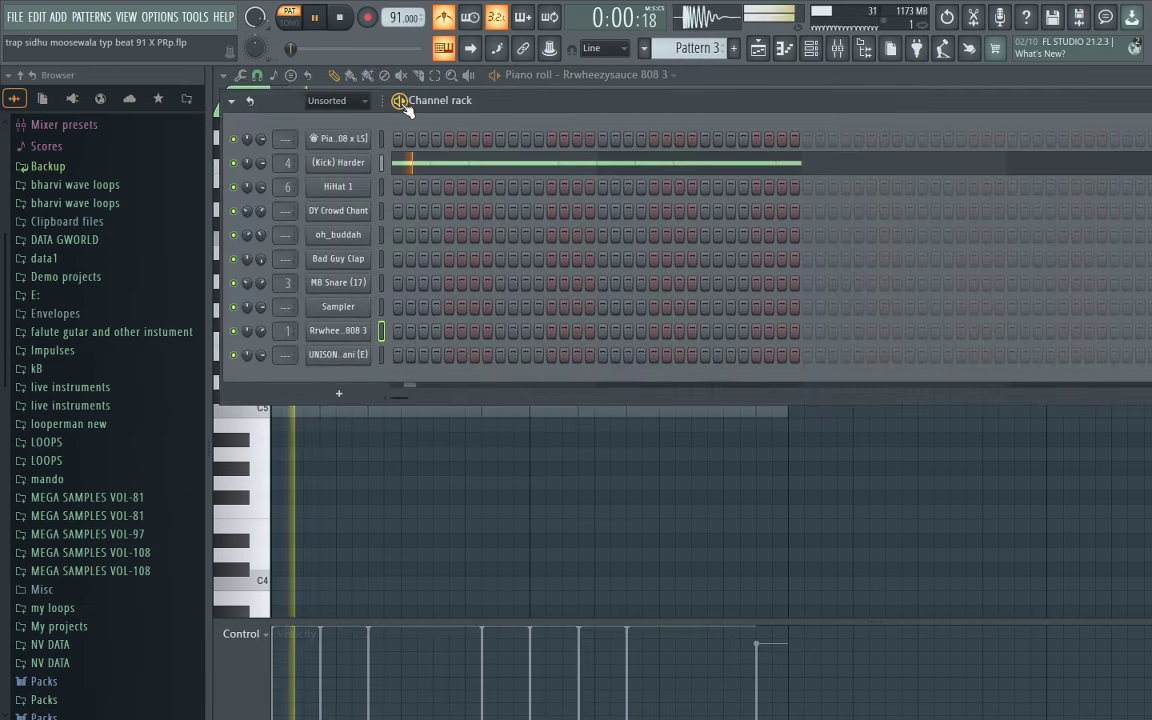
pyautogui.click(458, 163)
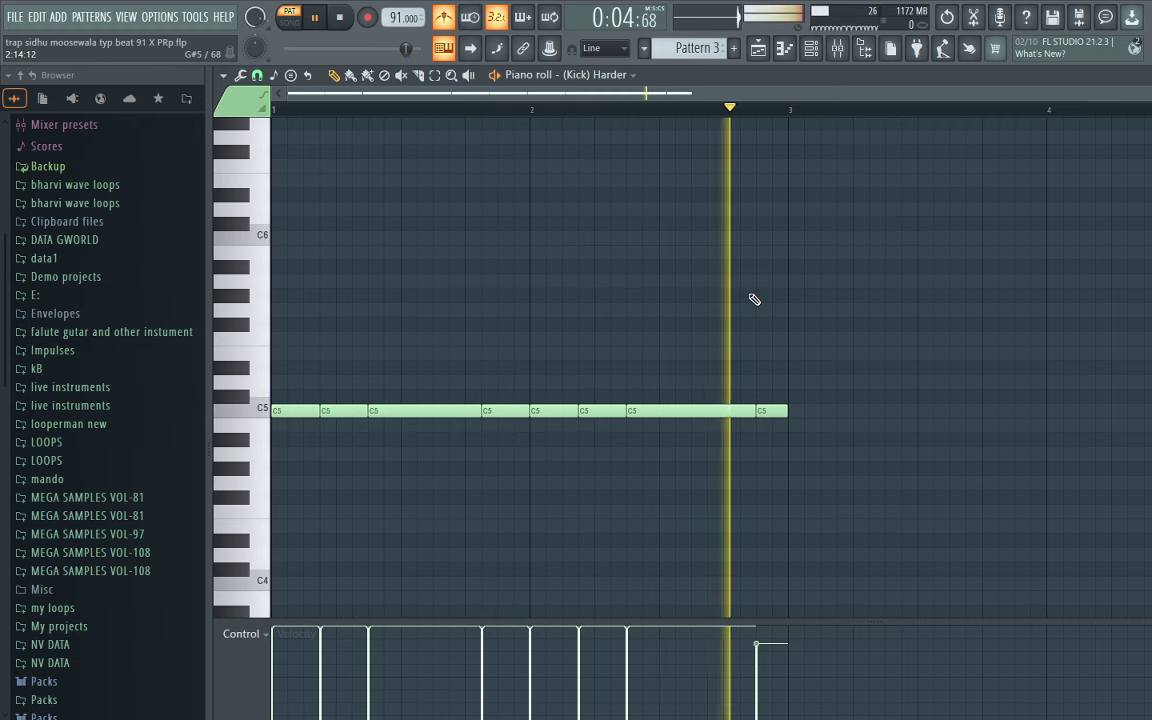
pyautogui.press('space')
# Return to the playlist and unmute the melody loop on Track 6 and the kick pattern on Track 14
pyautogui.click(811, 48)
pyautogui.click(760, 50)
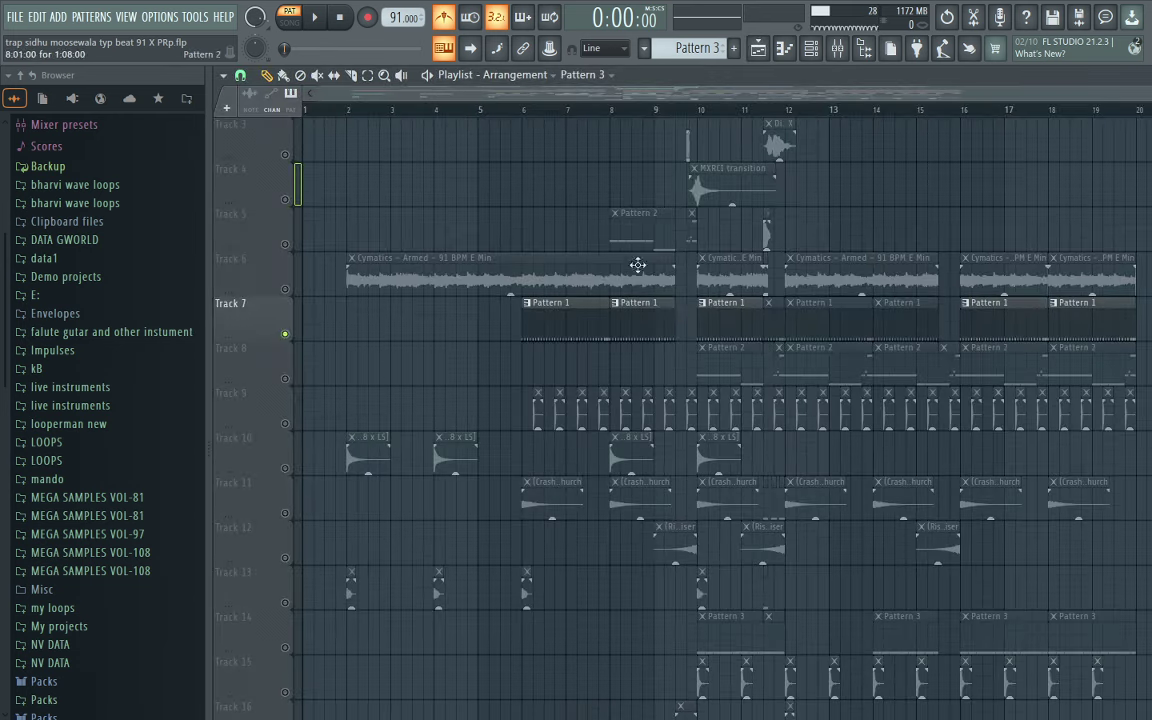
pyautogui.click(285, 289)
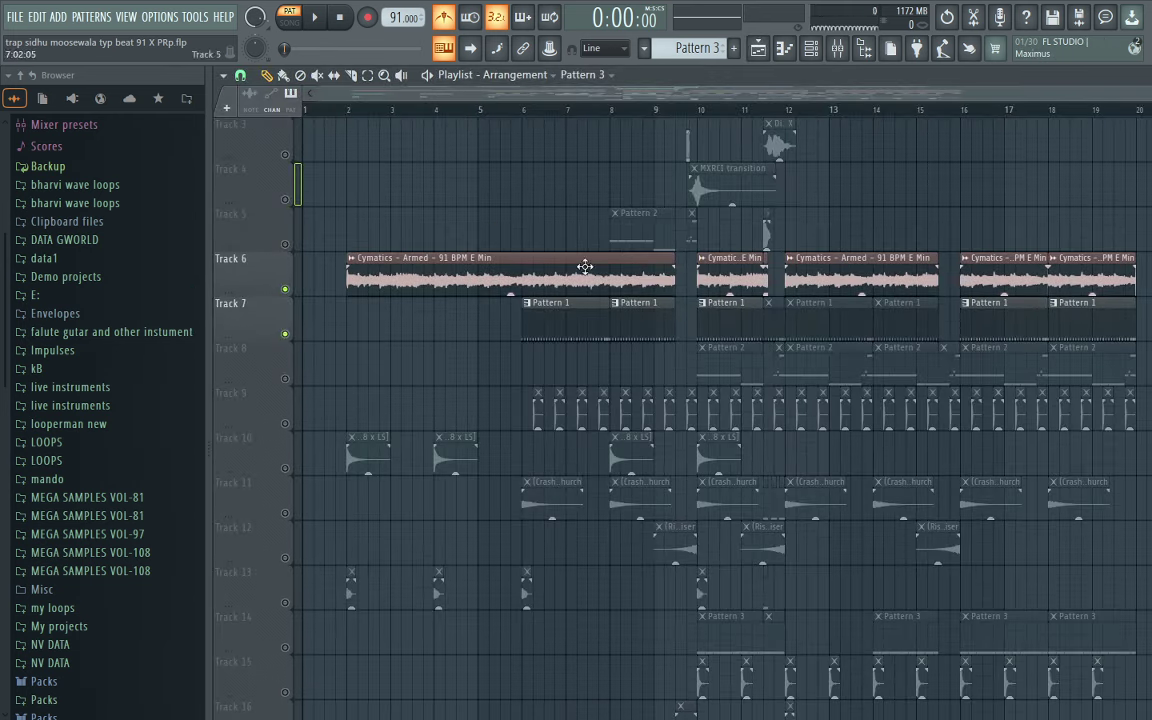
pyautogui.scroll(-2, 585, 266)
pyautogui.click(287, 558)
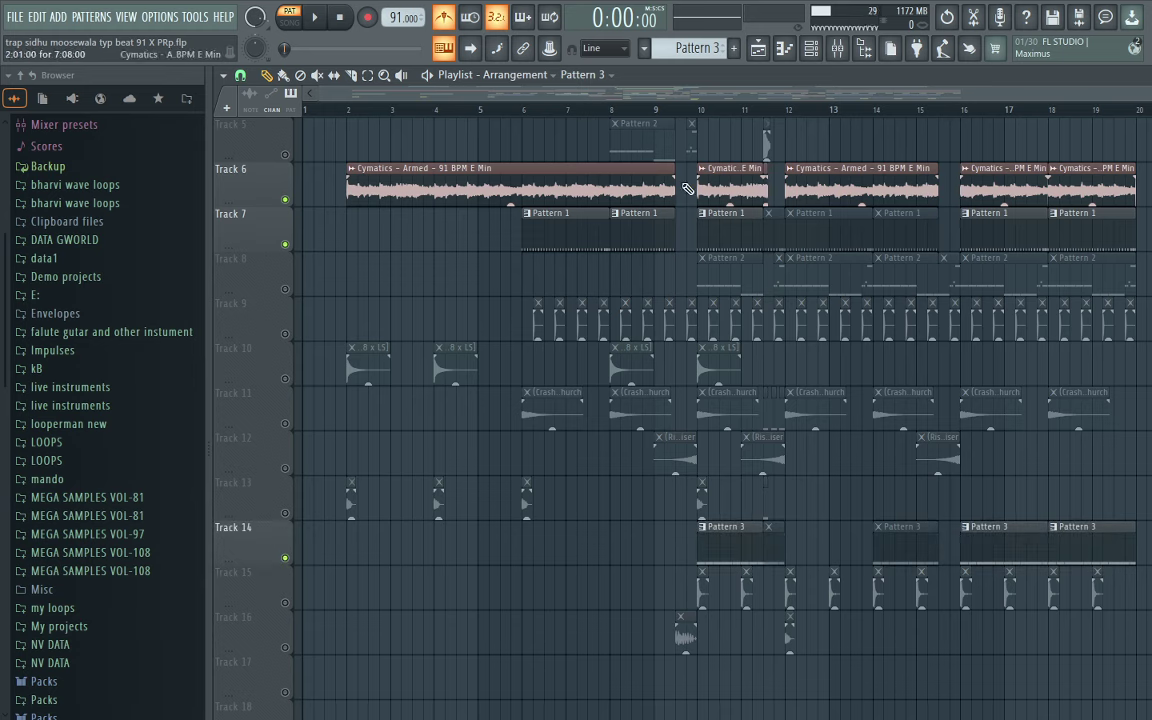
# Switch to song mode and play the arrangement around bars 10 to 12 to hear melody, drums and kick together
pyautogui.press('l')
pyautogui.press('space')
pyautogui.scroll(3, 720, 118)
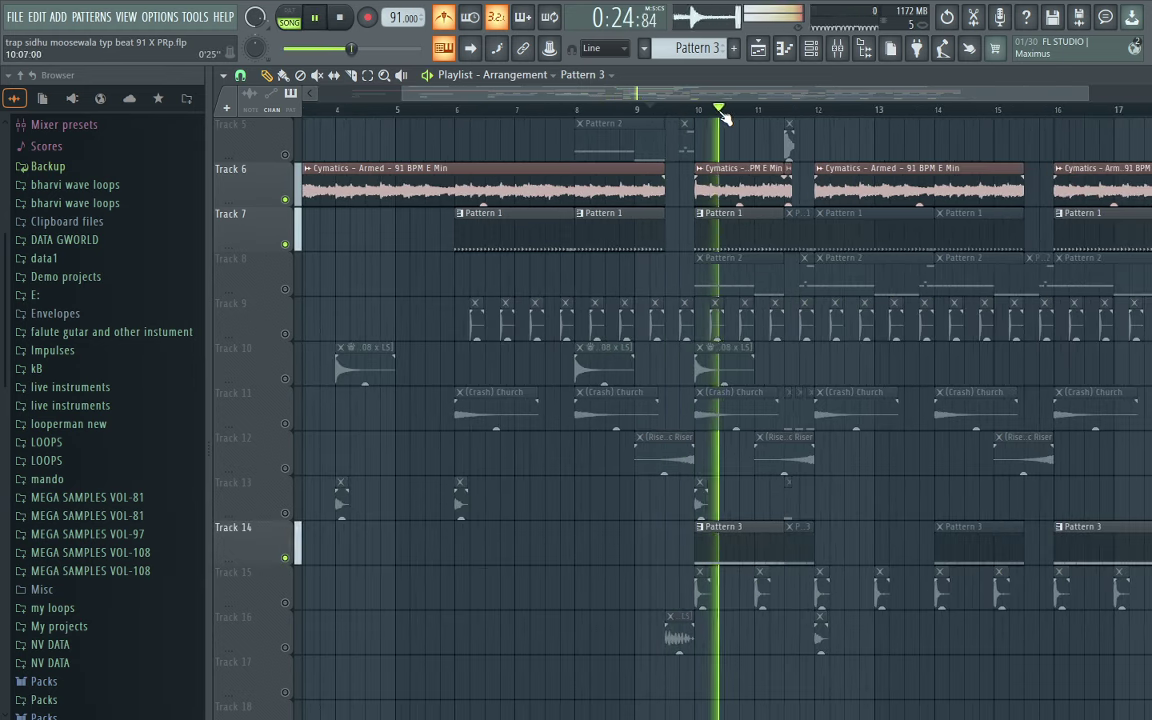
pyautogui.scroll(-2, 826, 117)
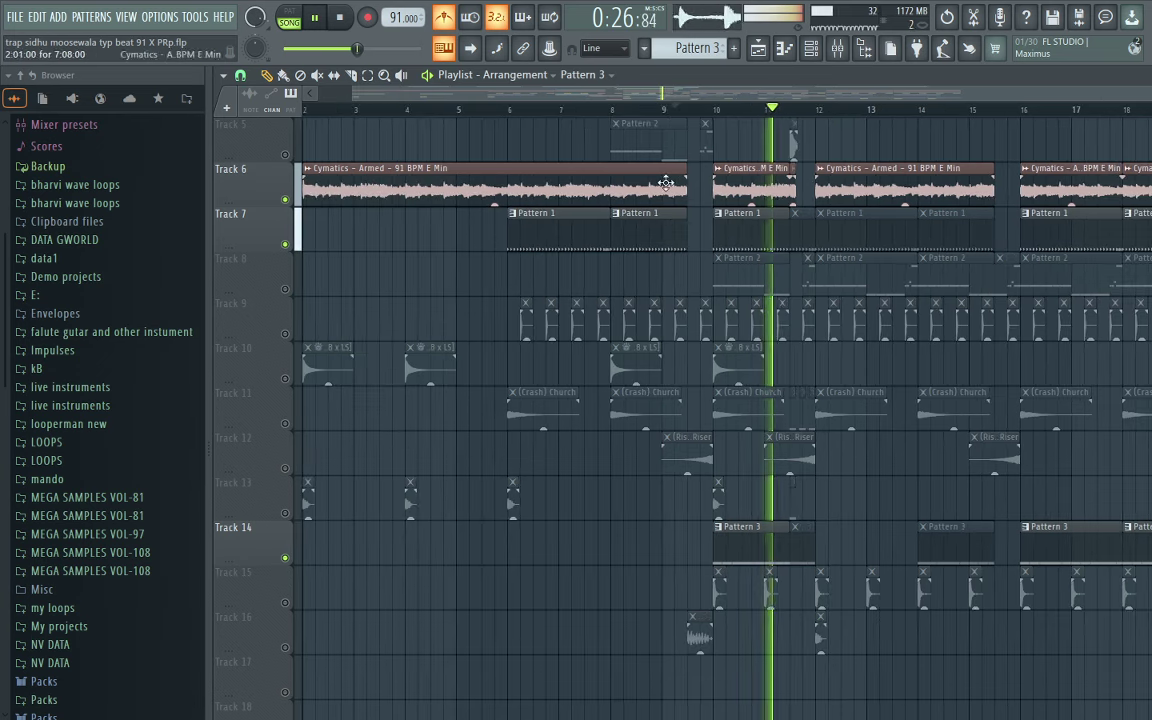
pyautogui.scroll(2, 855, 119)
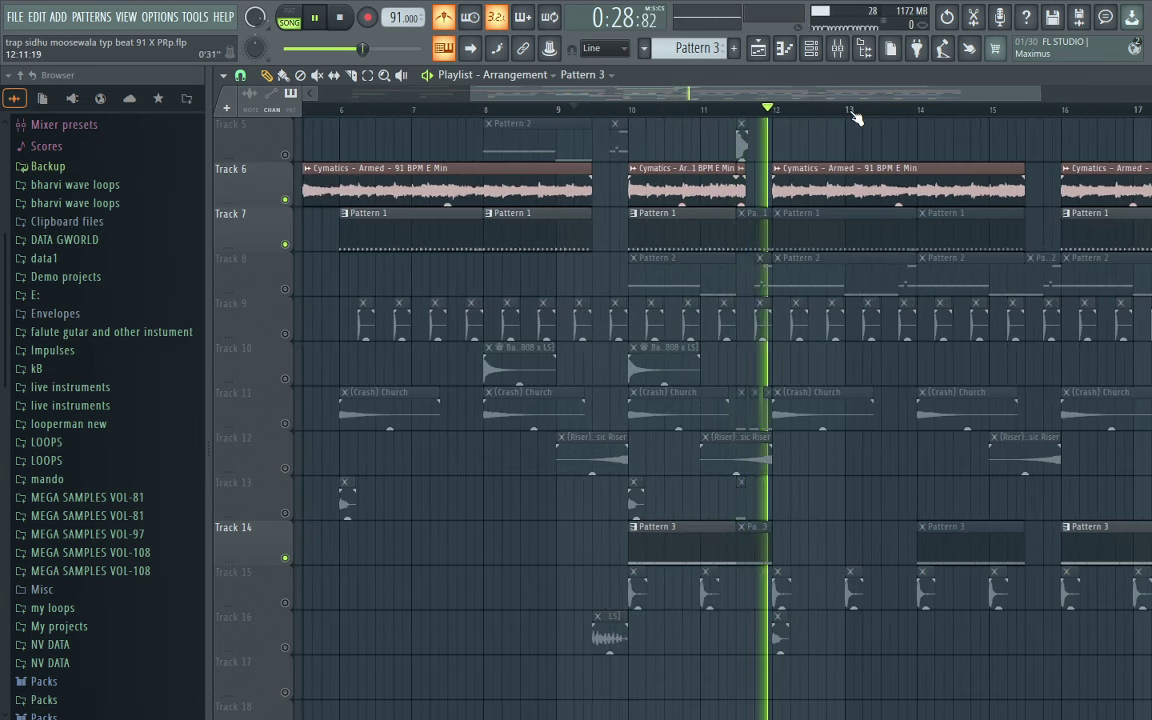
pyautogui.press('space')
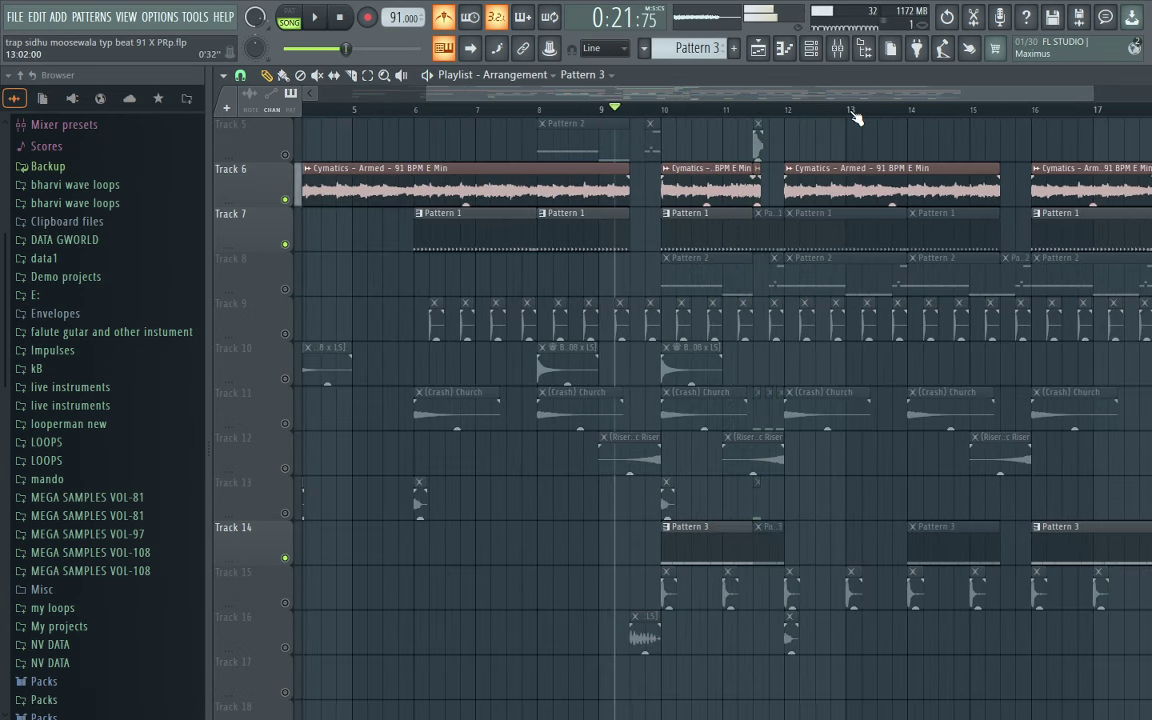
# Unmute the 808 pattern on Track 8 and play the arrangement around bars 10 and 11
pyautogui.click(285, 289)
pyautogui.press('space')
pyautogui.scroll(2, 762, 125)
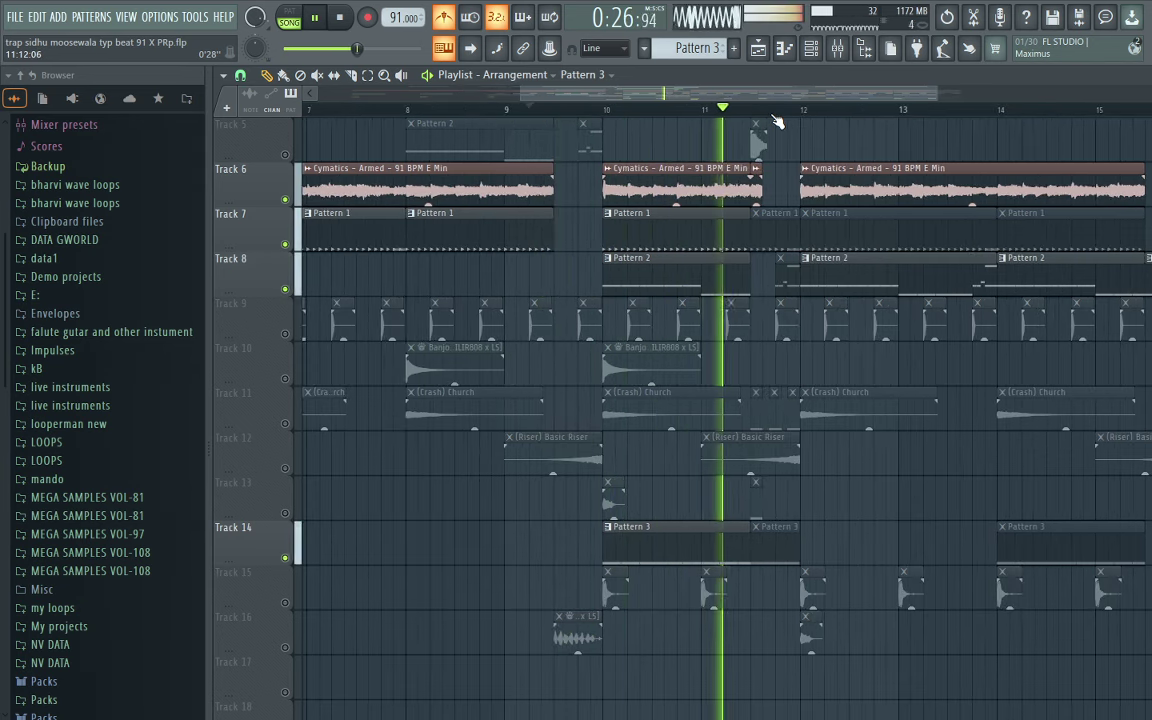
pyautogui.scroll(-2, 778, 121)
pyautogui.press('space')
# Play the arrangement from bar 16 to hear the 808 with the melody and drums
pyautogui.click(1039, 113)
pyautogui.press('space')
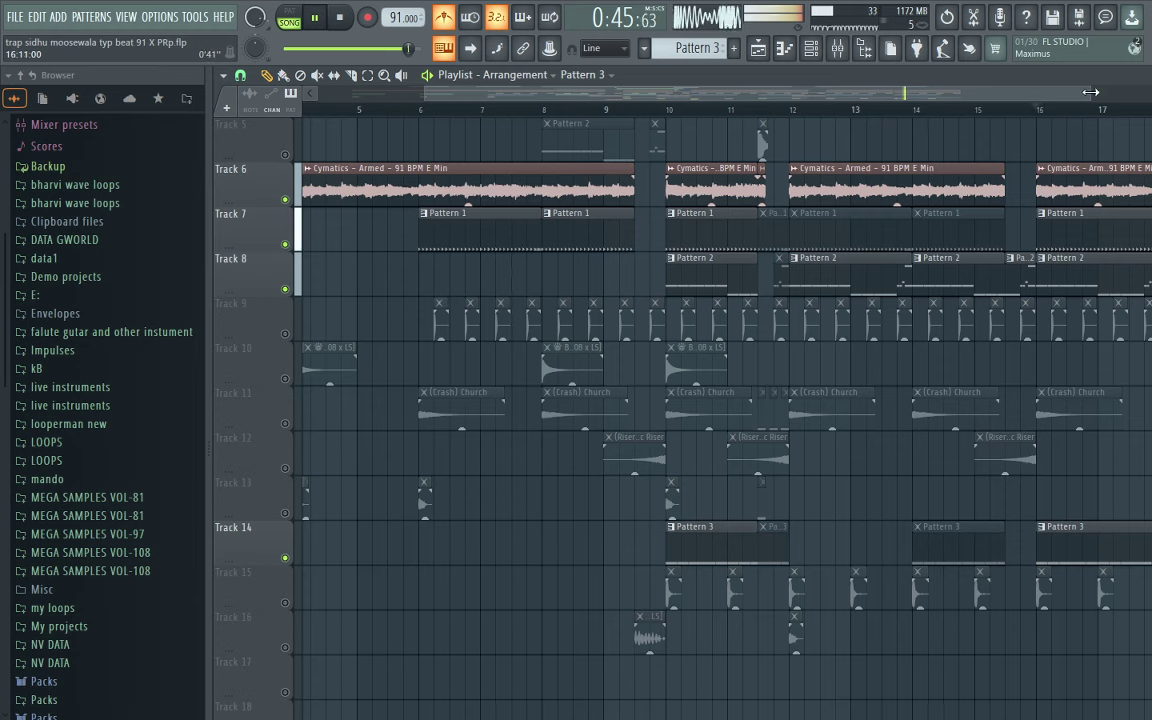
pyautogui.moveTo(1090, 92); pyautogui.dragTo(1146, 92)
pyautogui.press('space')
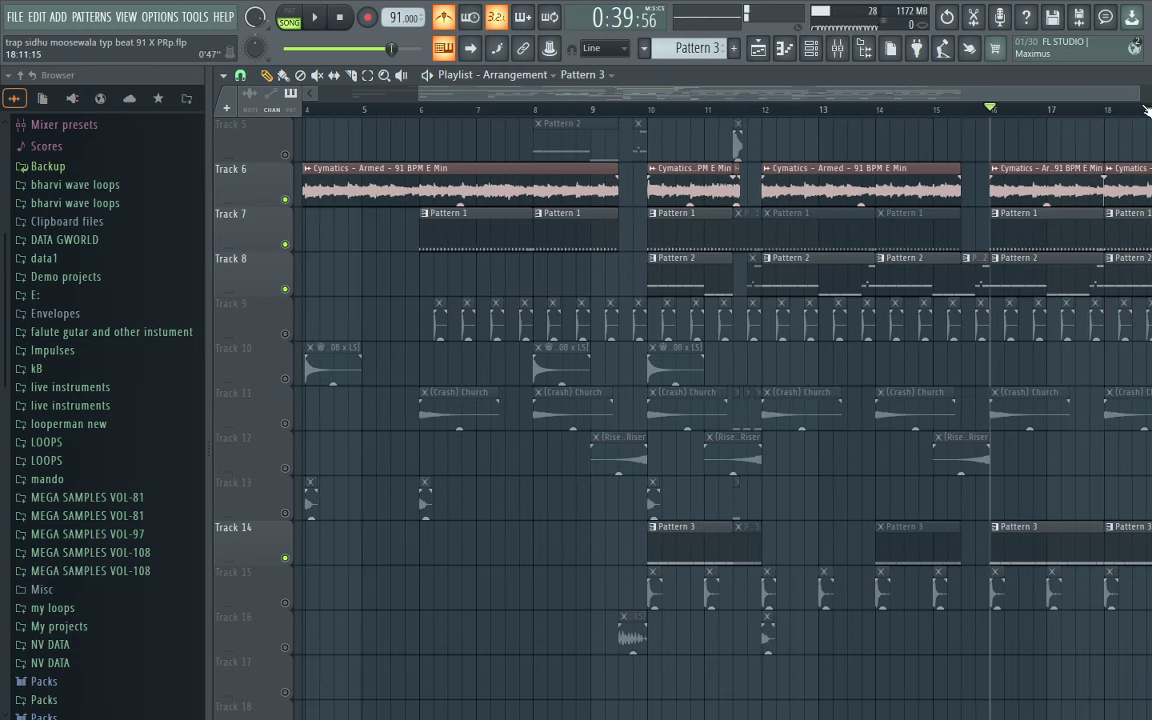
# Unmute Track 4, which holds the MXRCI transition clip near bar 10
pyautogui.scroll(-1, 1147, 108)
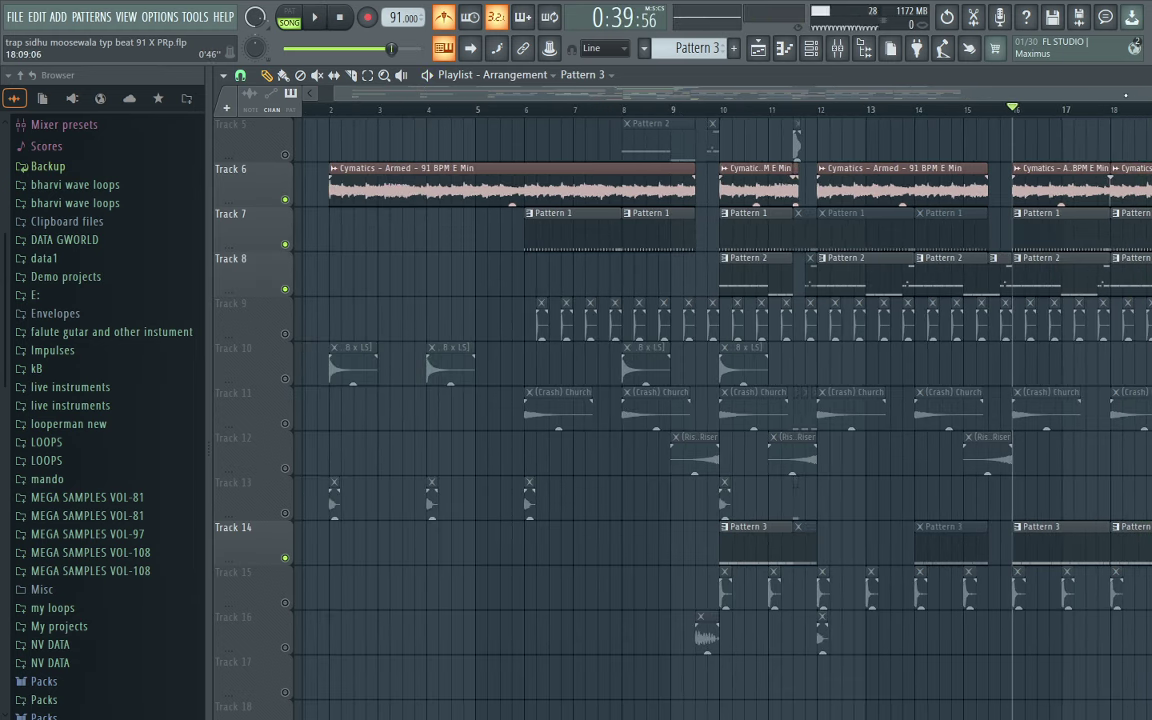
pyautogui.moveTo(1034, 96); pyautogui.dragTo(907, 113)
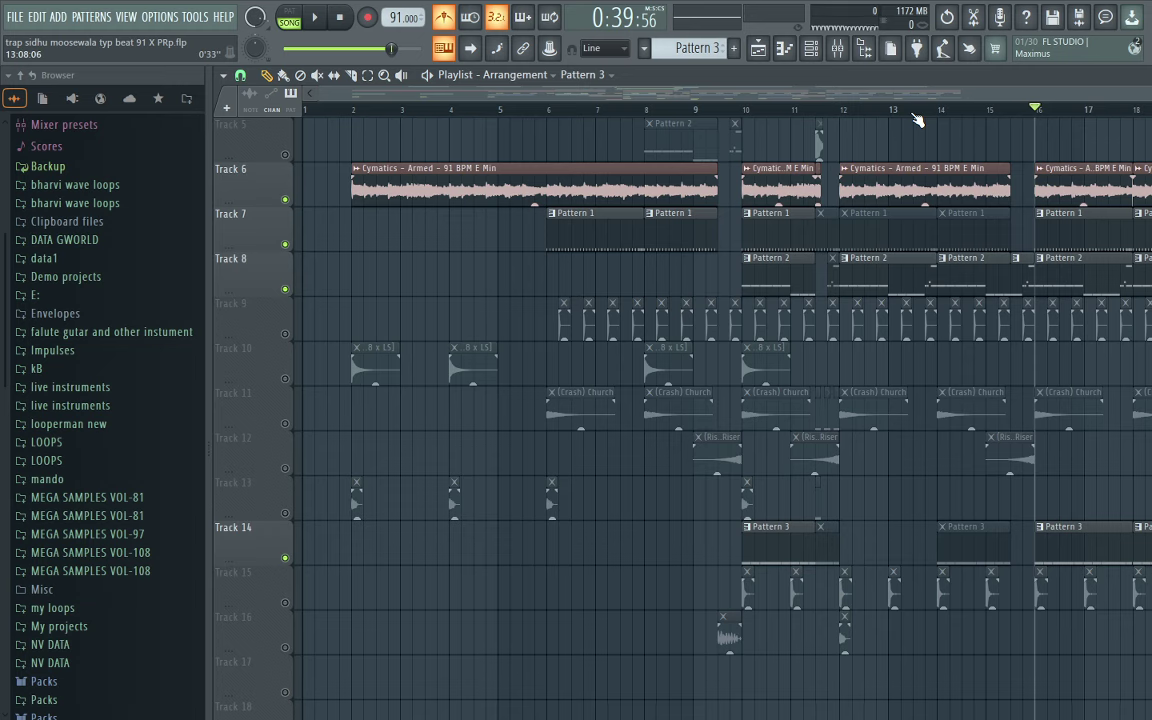
pyautogui.scroll(1, 905, 205)
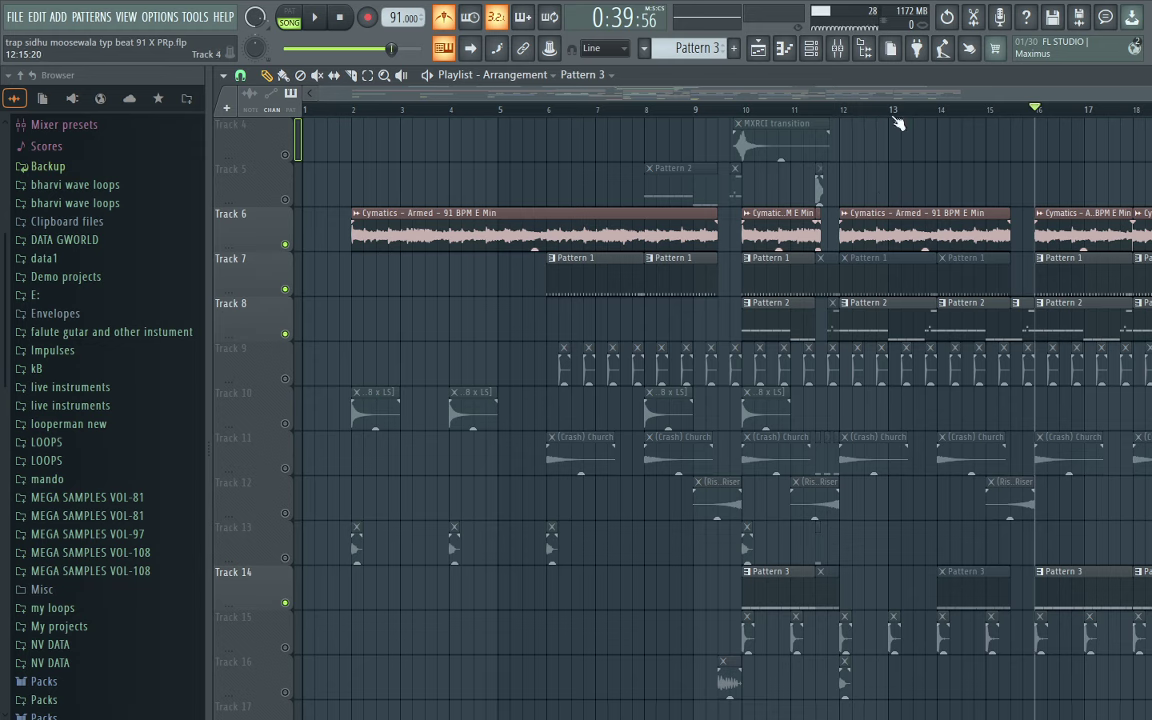
pyautogui.scroll(1, 740, 115)
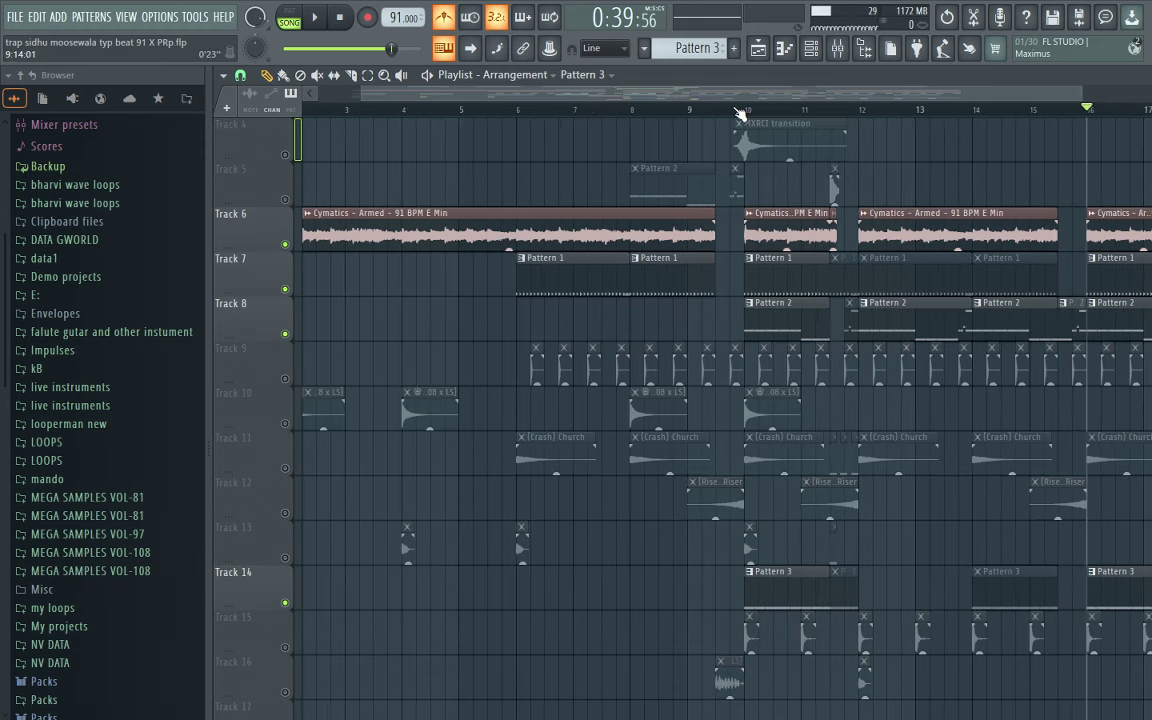
pyautogui.hscroll(-1, 740, 115)
pyautogui.click(286, 155)
pyautogui.scroll(-1, 840, 109)
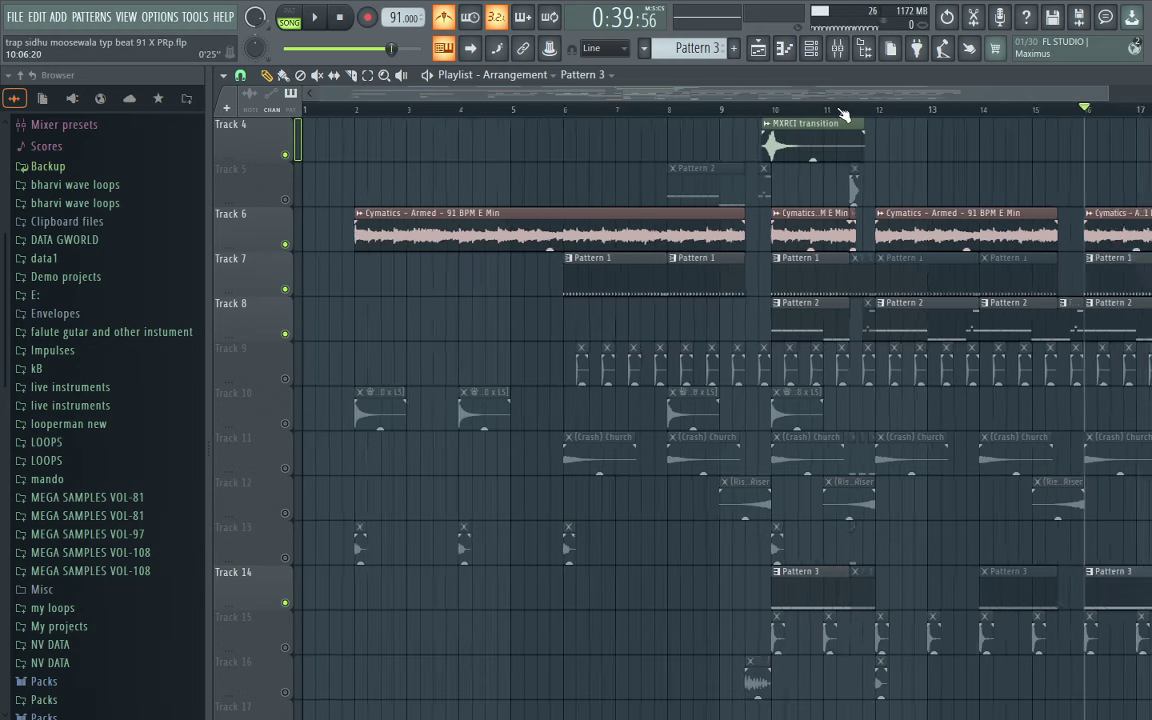
pyautogui.scroll(3, 840, 108)
pyautogui.hscroll(-1, 805, 290)
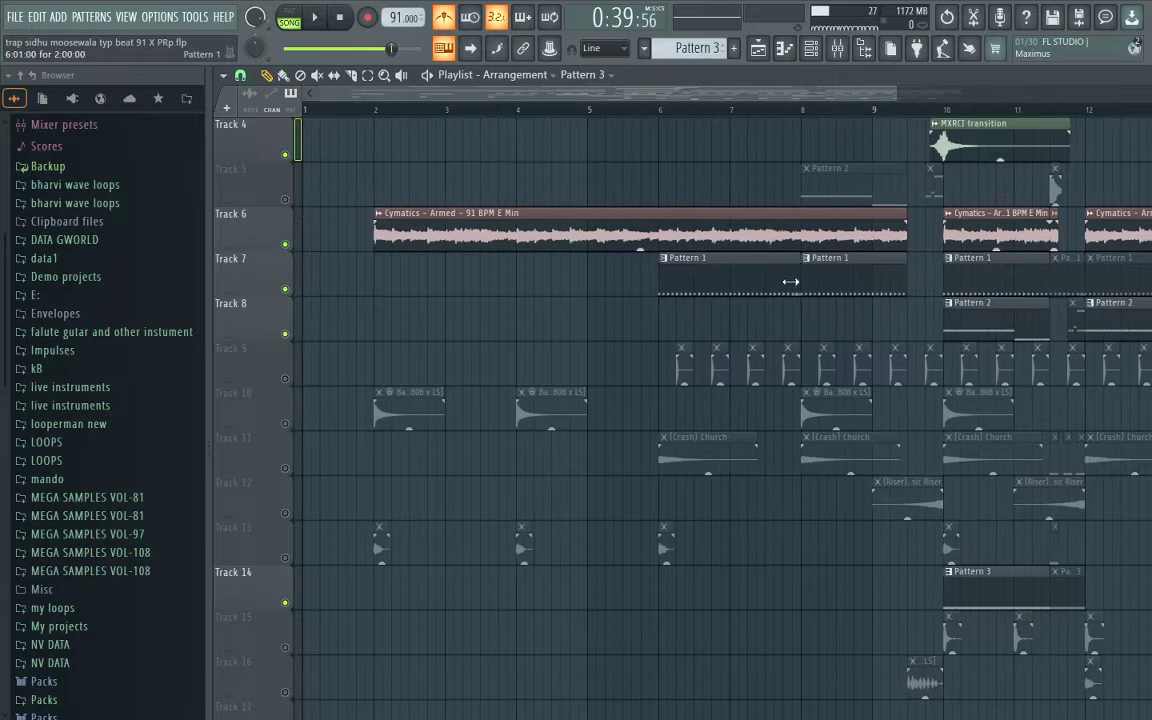
# Unmute Track 9, play the arrangement from bar 6 and solo that track
pyautogui.scroll(-3, 805, 290)
pyautogui.click(287, 244)
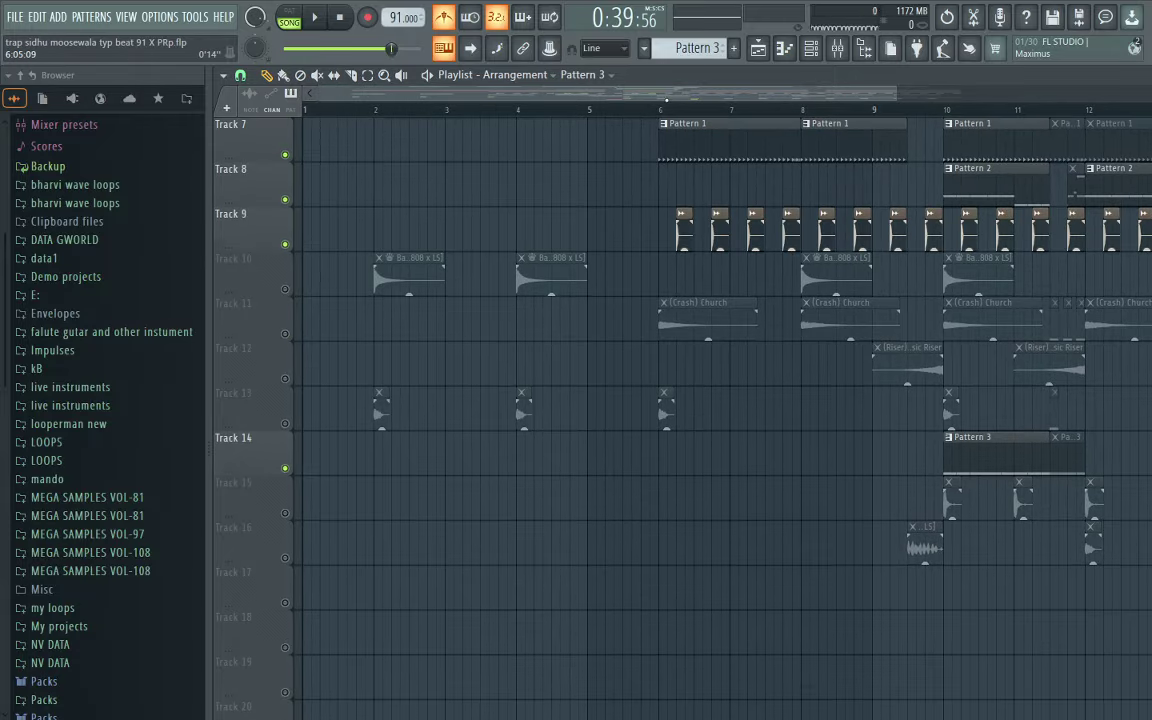
pyautogui.scroll(1, 660, 112)
pyautogui.press('space')
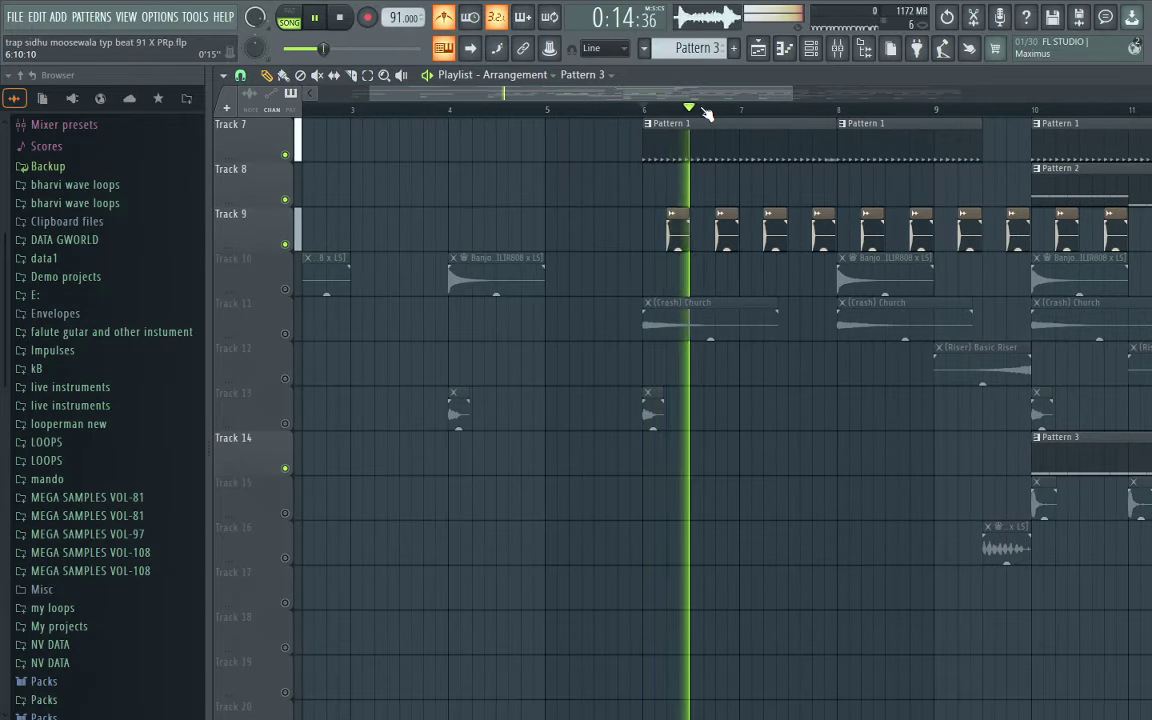
pyautogui.rightClick(286, 245)
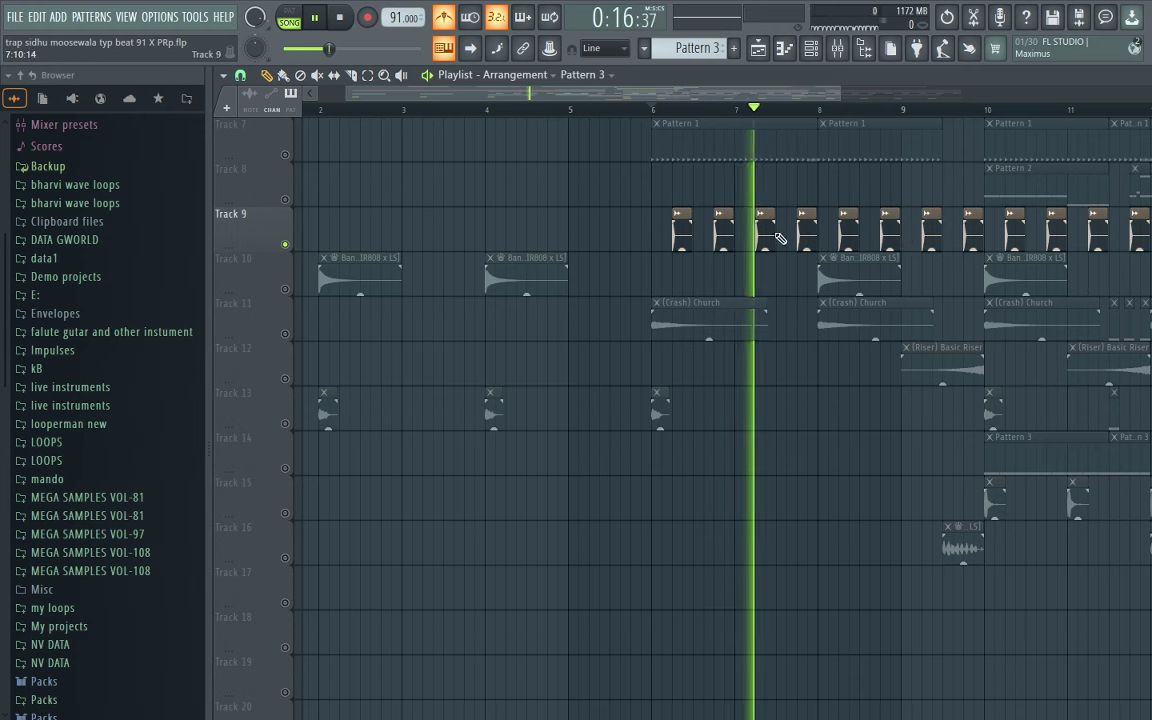
# Stop the playback of Track 9, unmute Track 7 and toggle its solo state
pyautogui.press('space')
pyautogui.click(286, 157)
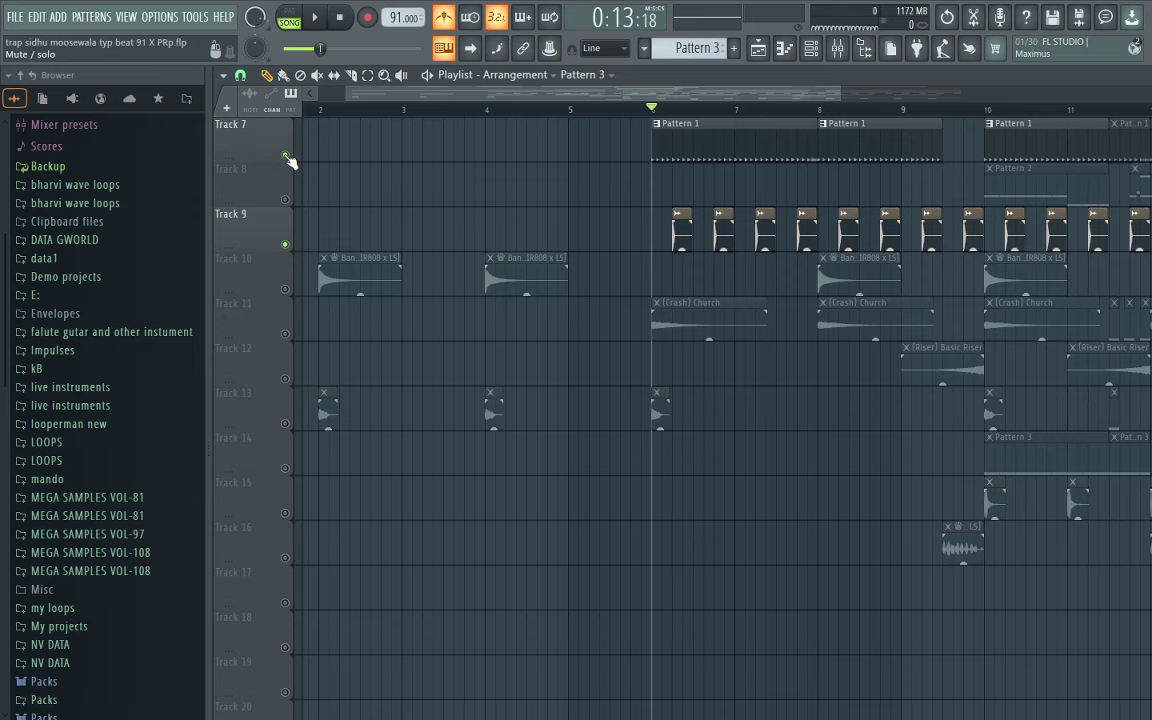
pyautogui.rightClick(286, 157)
pyautogui.rightClick(286, 157)
# Solo Track 10 and play its banjo one-shot clips from just before bar 2
pyautogui.moveTo(640, 93); pyautogui.dragTo(595, 93)
pyautogui.rightClick(287, 289)
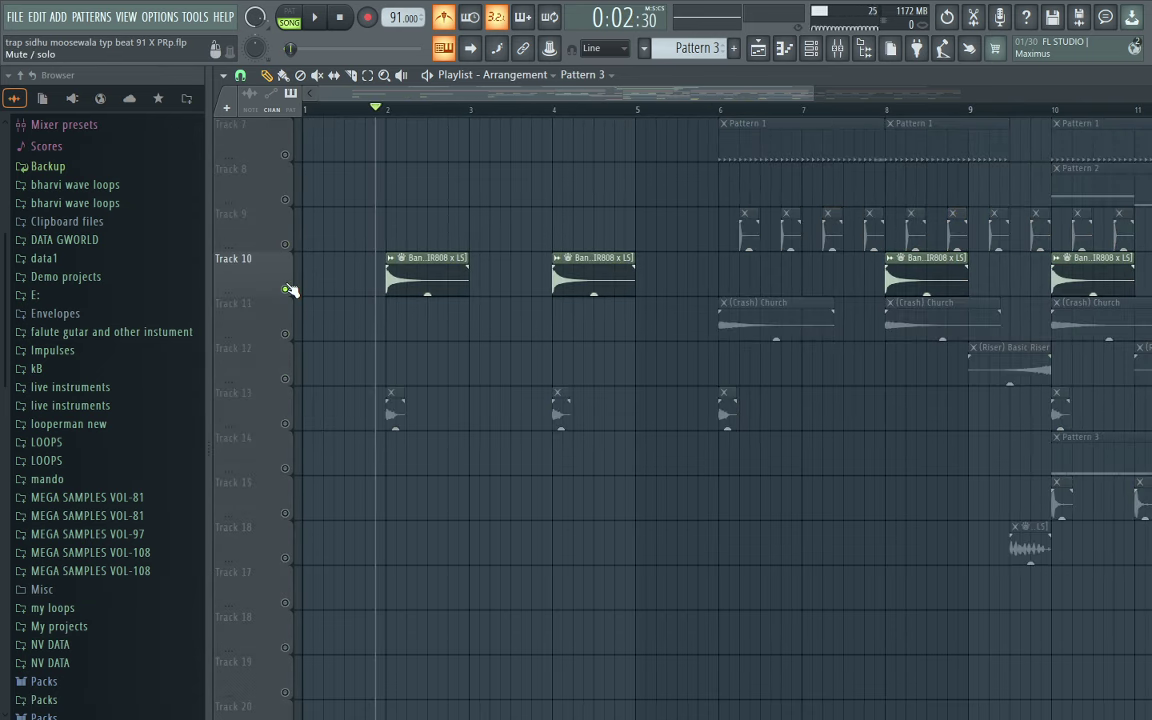
pyautogui.press('space')
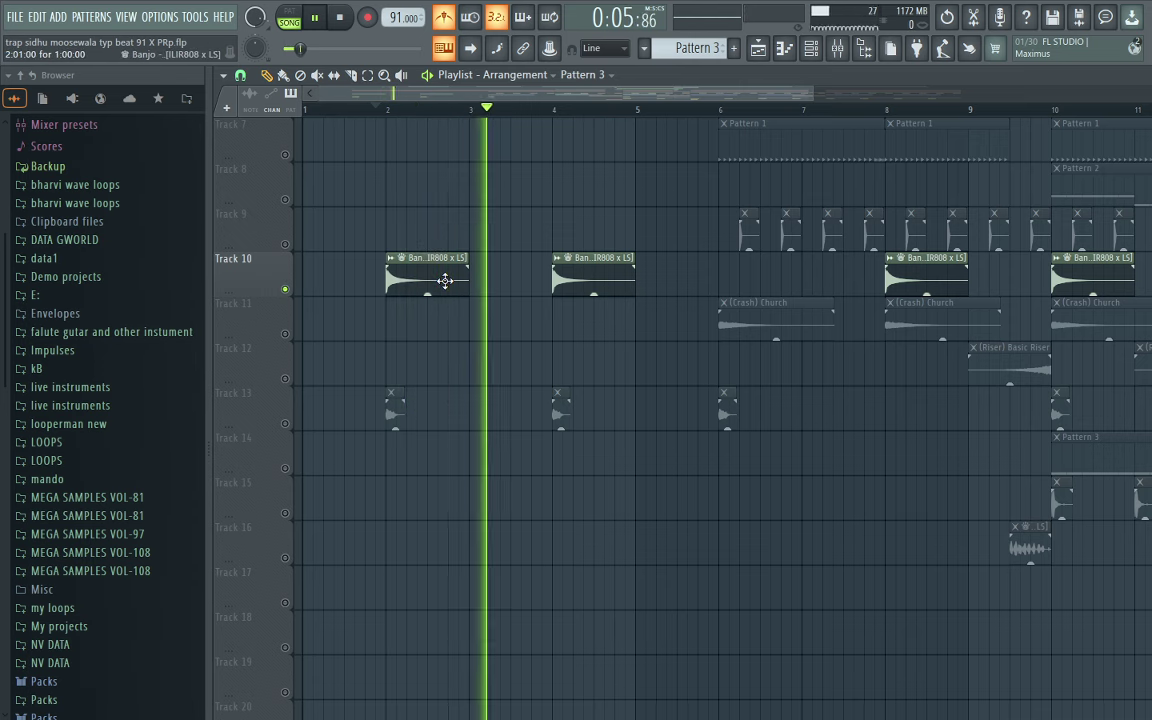
pyautogui.press('space')
# Solo Track 13 and play its short clips from just before bar 2
pyautogui.rightClick(286, 425)
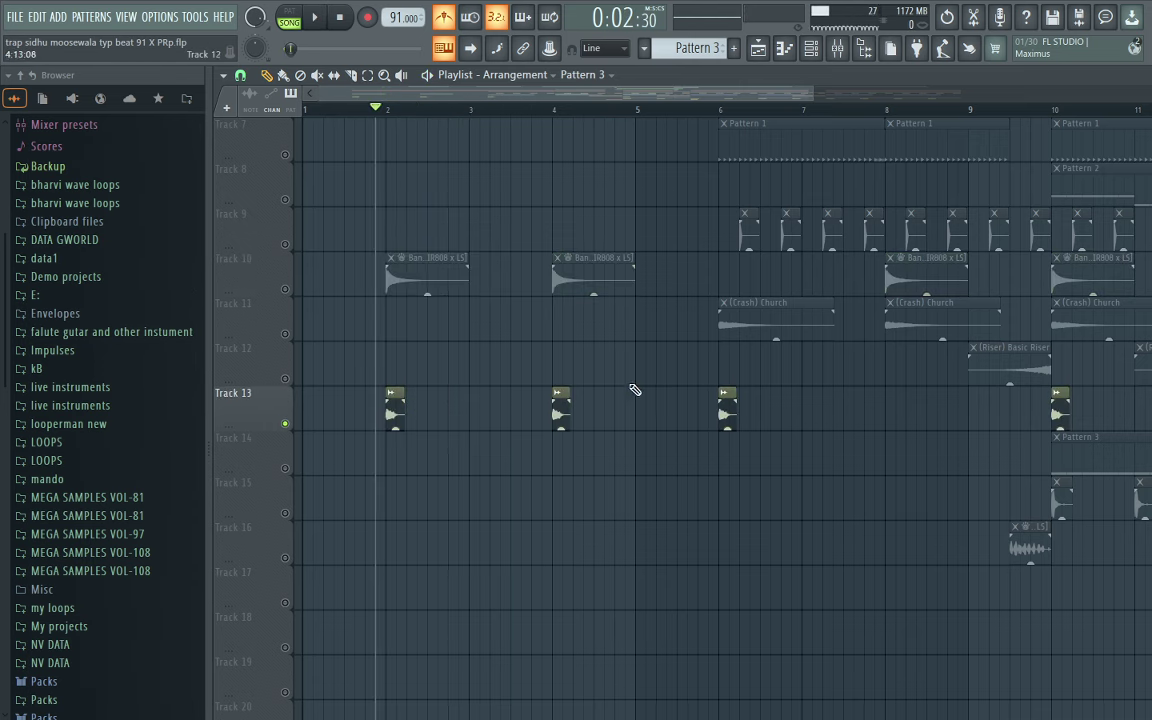
pyautogui.press('space')
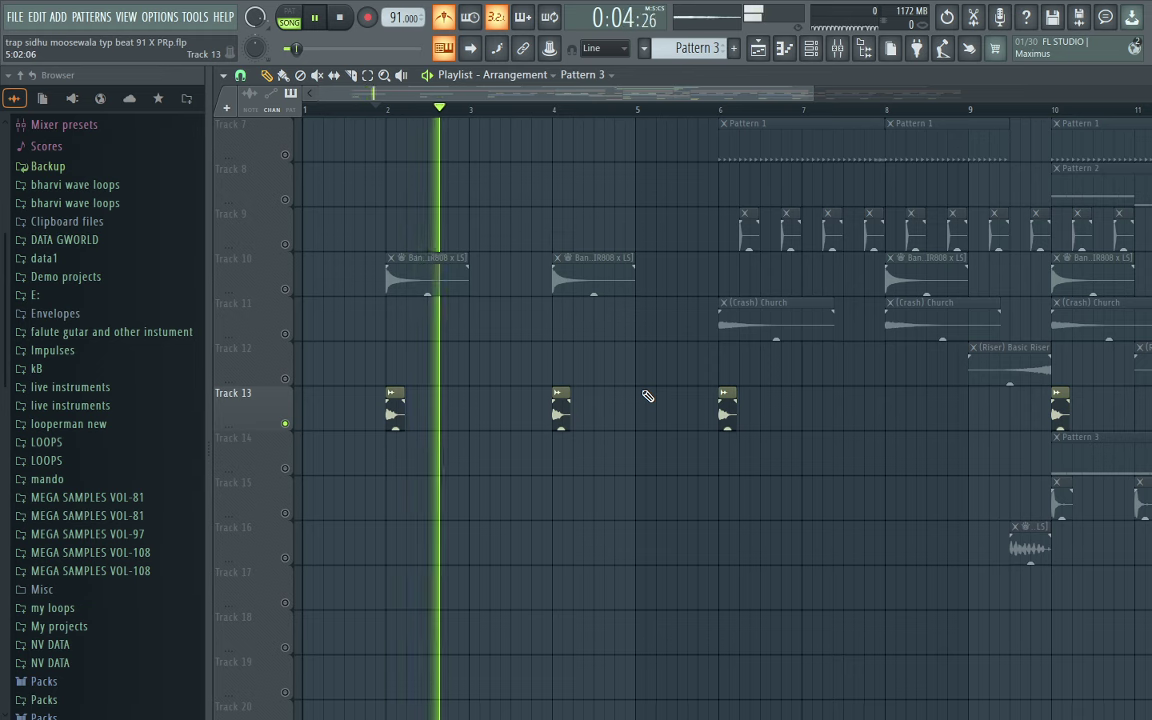
pyautogui.press('space')
# Solo Track 11 and play the Church crash clips from bar 6
pyautogui.rightClick(287, 335)
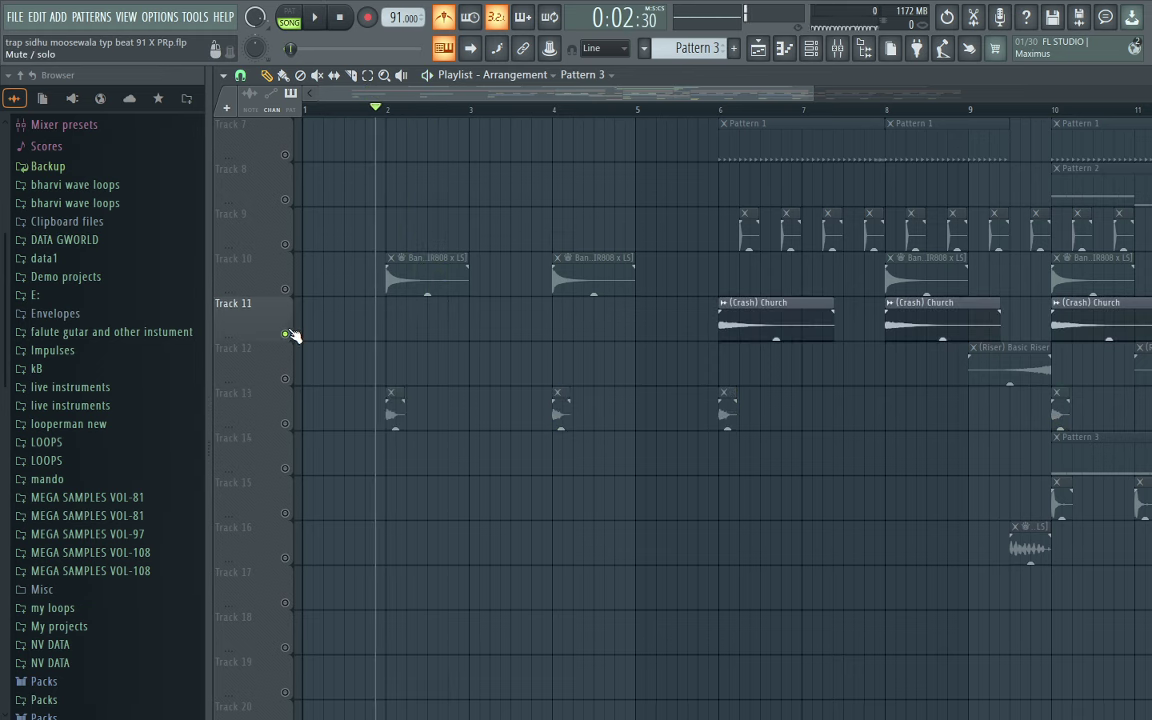
pyautogui.click(727, 110)
pyautogui.press('space')
pyautogui.scroll(-3, 726, 110)
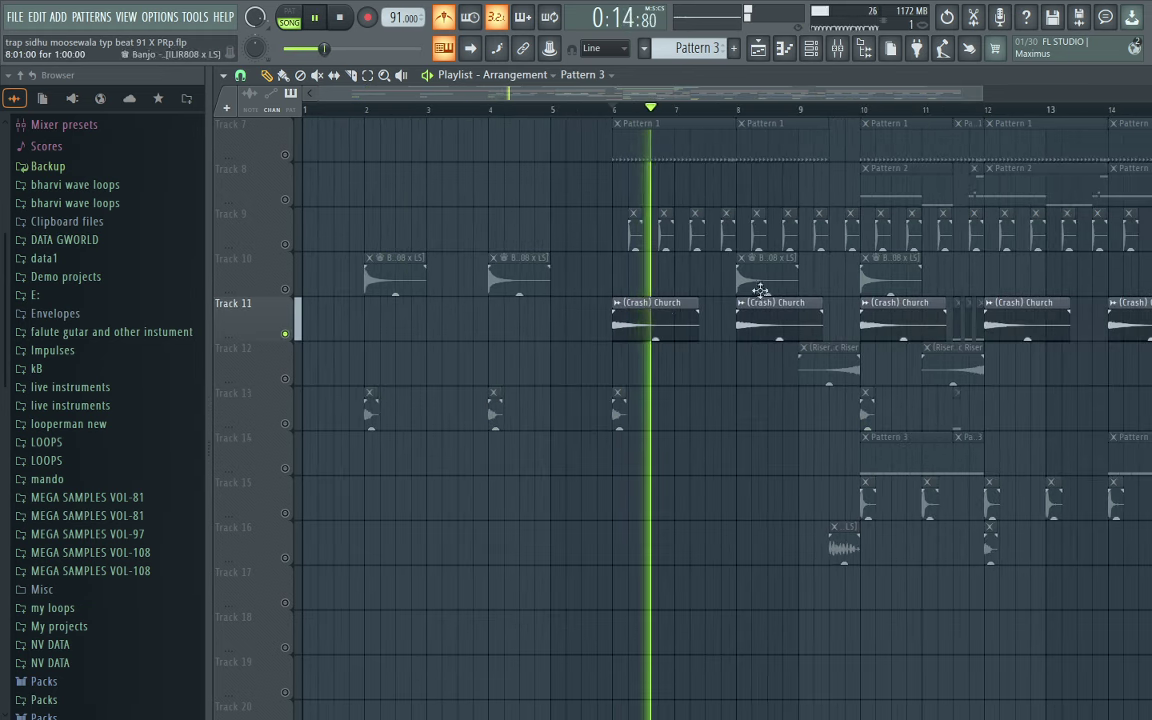
pyautogui.press('space')
# Solo Track 12 and play the Basic Riser clip from the middle of bar 9
pyautogui.rightClick(286, 378)
pyautogui.click(828, 108)
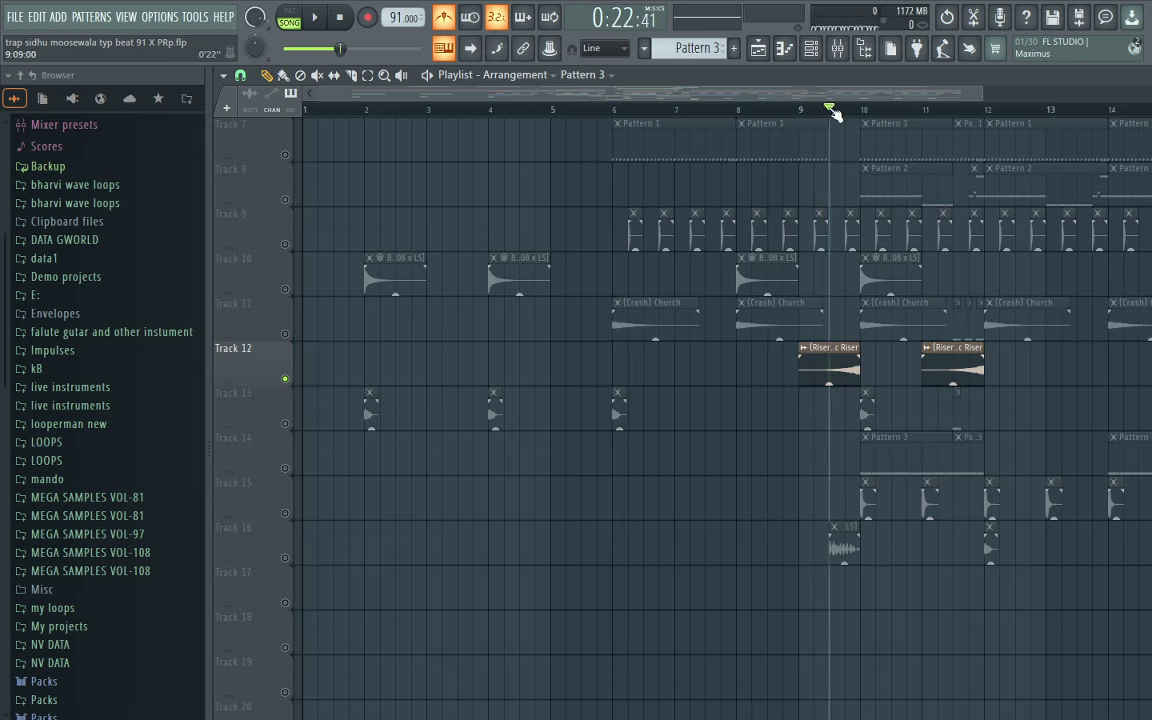
pyautogui.press('space')
pyautogui.scroll(2, 897, 113)
pyautogui.press('space')
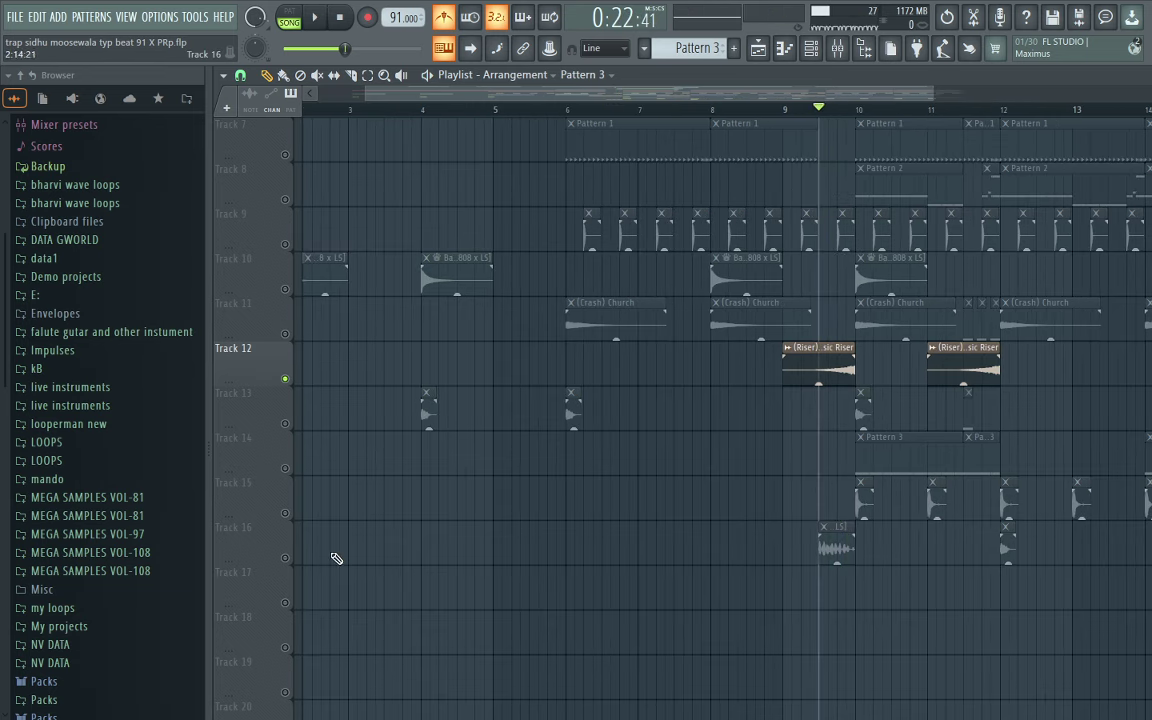
# Solo and audition Track 16 and Track 15 in turn from the middle of bar 9
pyautogui.rightClick(285, 558)
pyautogui.press('space')
pyautogui.press('space')
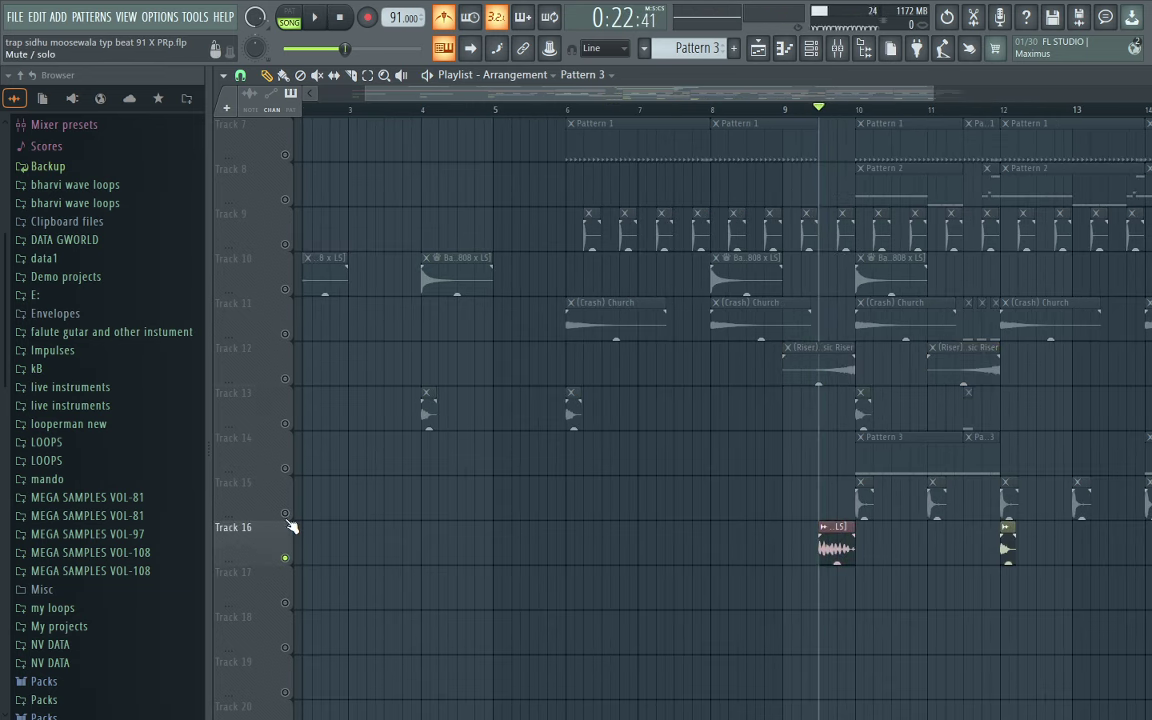
pyautogui.press('space')
pyautogui.press('space')
# Solo Track 3, play its clips from the middle of bar 9, and unsolo it to restore all tracks
pyautogui.scroll(5, 550, 514)
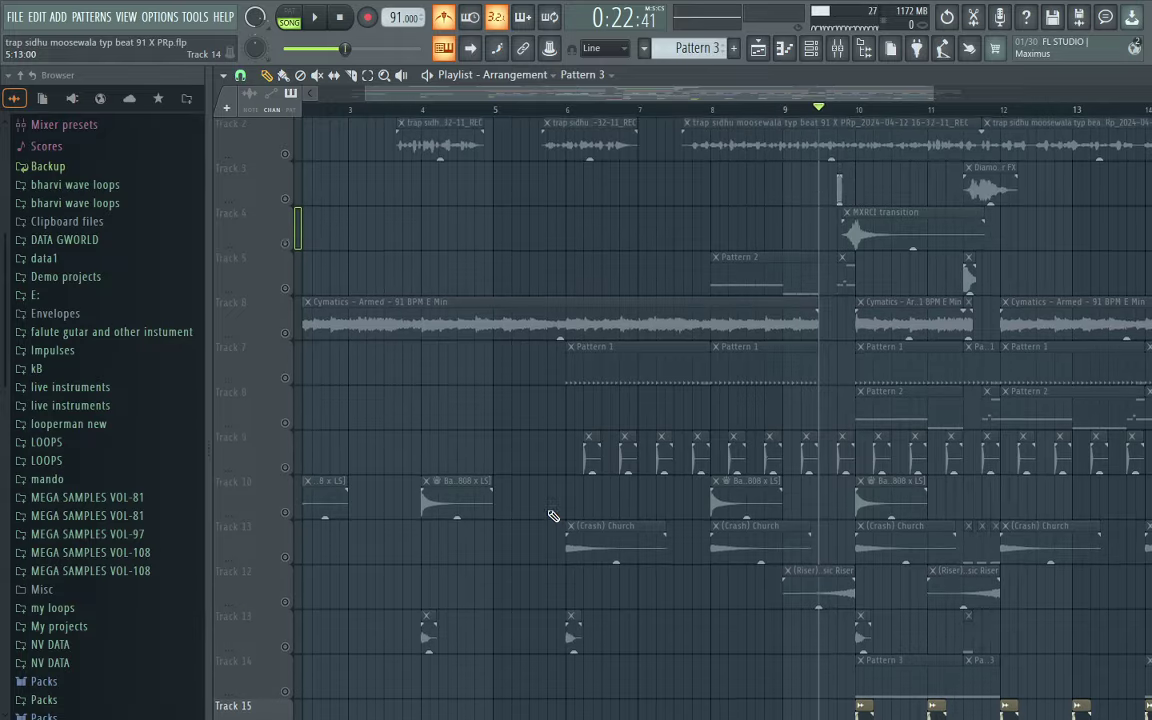
pyautogui.rightClick(285, 199)
pyautogui.press('space')
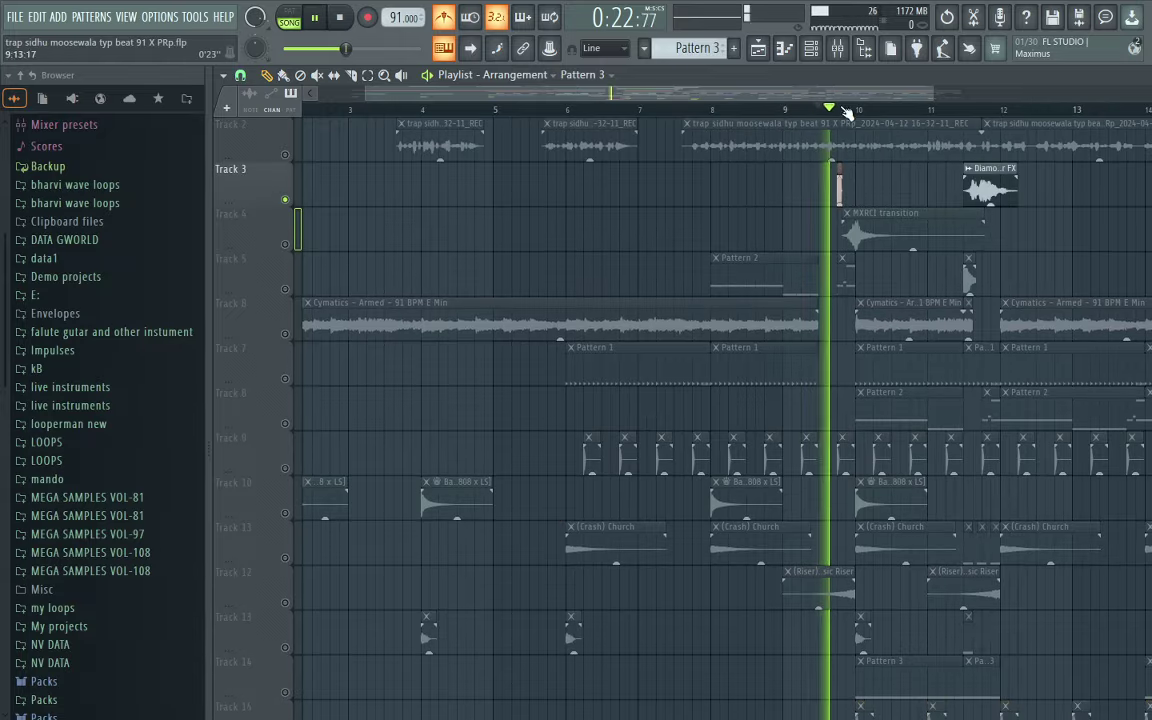
pyautogui.press('space')
pyautogui.rightClick(285, 199)
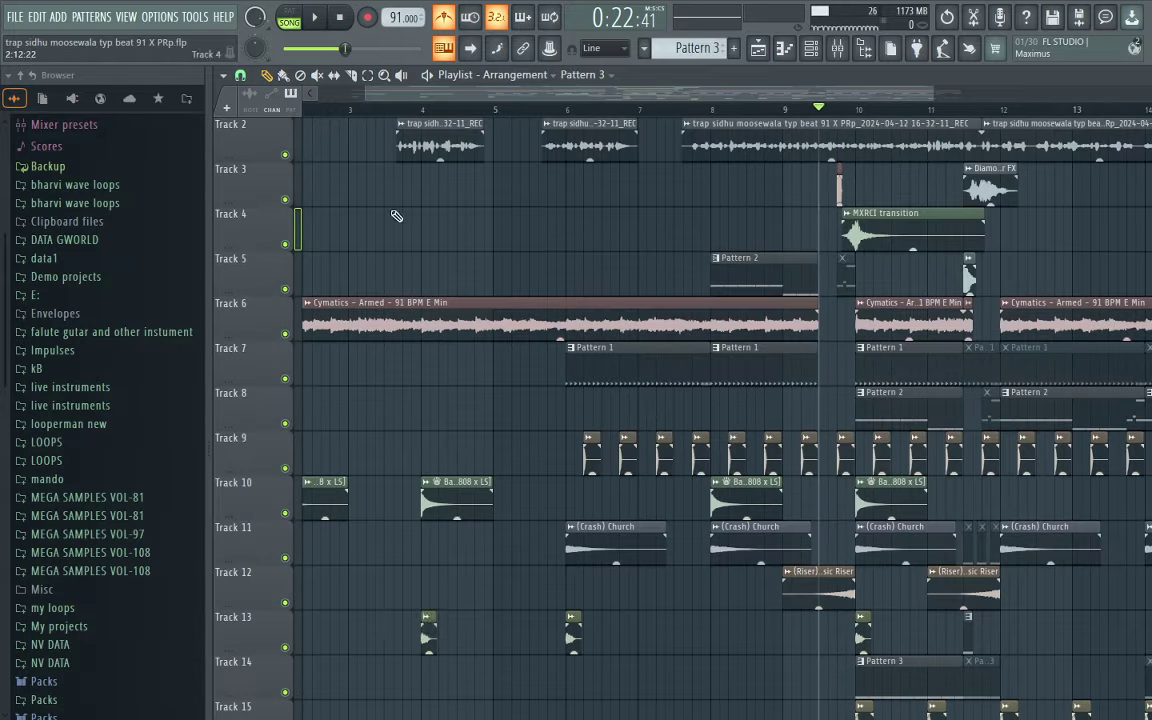
# Play the full arrangement from the start and save the project
pyautogui.moveTo(716, 109)
pyautogui.mouseDown()
pyautogui.moveTo(389, 127)
pyautogui.moveTo(276, 110)
pyautogui.mouseUp()
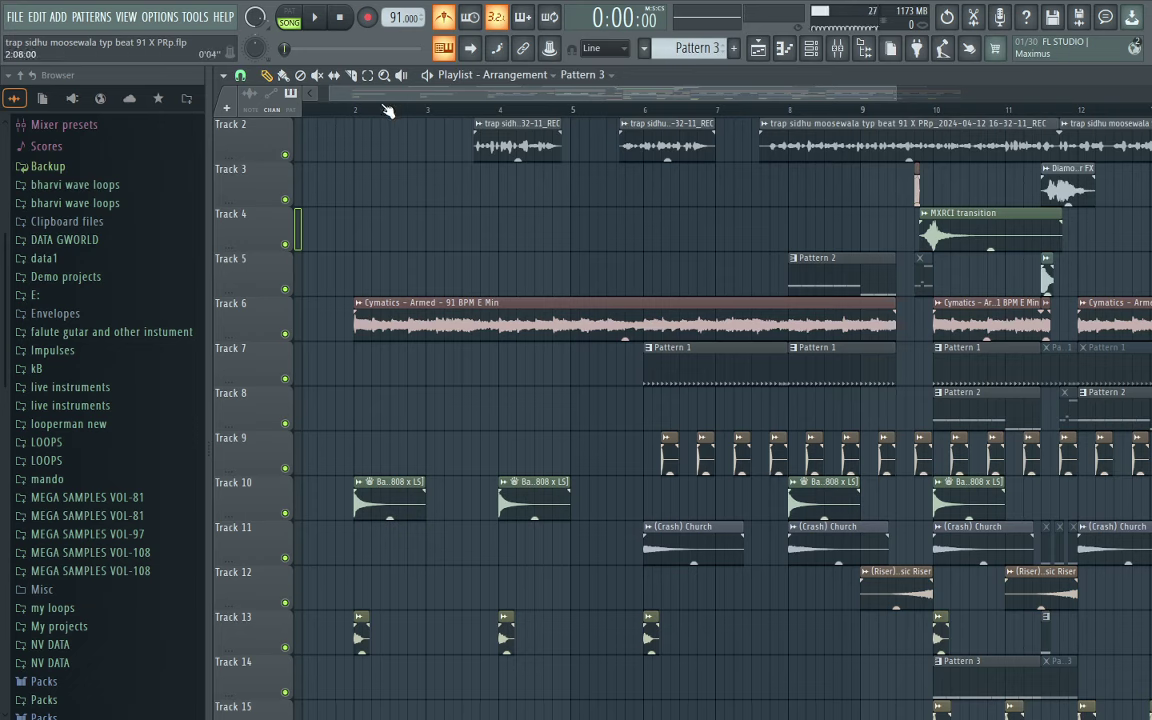
pyautogui.press('space')
pyautogui.scroll(1, 358, 110)
pyautogui.hotkey('ctrl', 's')
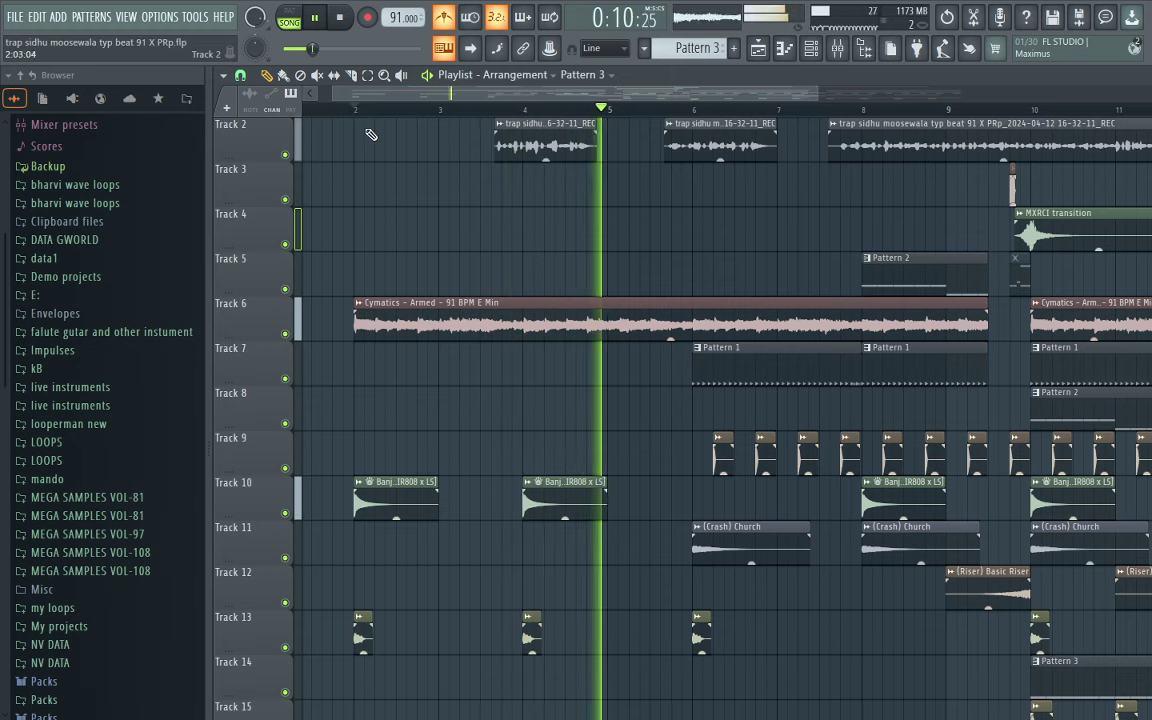
# Listen to the full arrangement up to about bar 17, following all the layered tracks during playback
pyautogui.moveTo(817, 93); pyautogui.dragTo(998, 118)
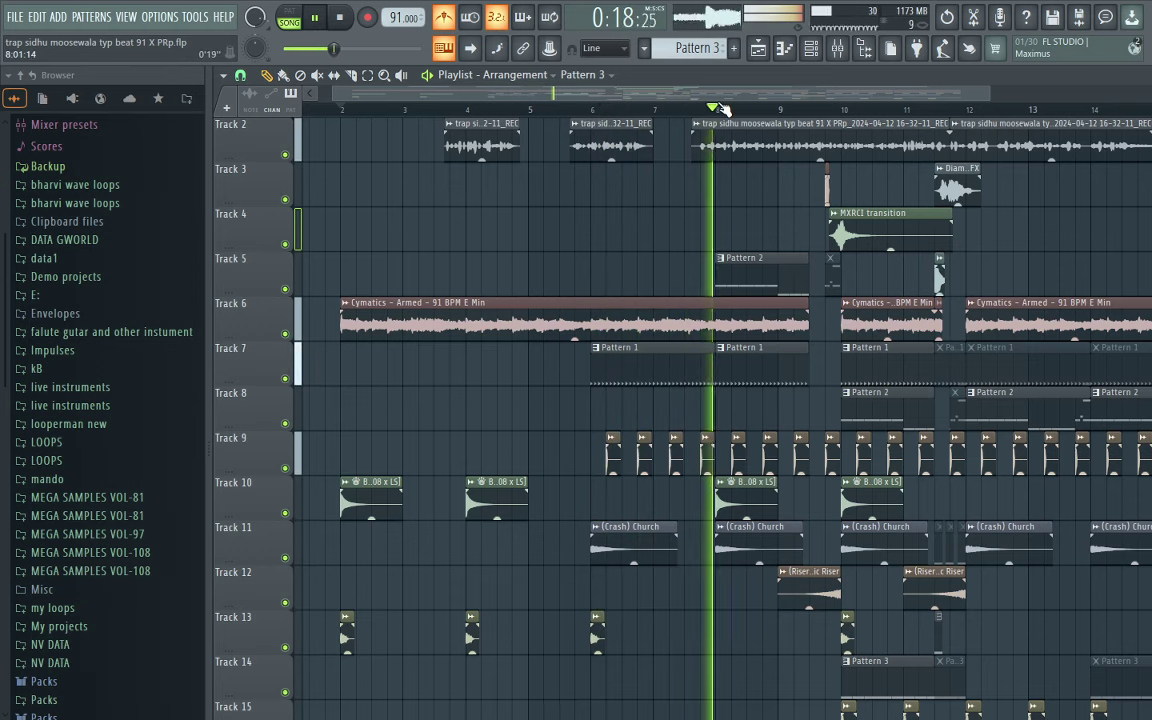
pyautogui.scroll(-2, 720, 110)
pyautogui.scroll(2, 662, 113)
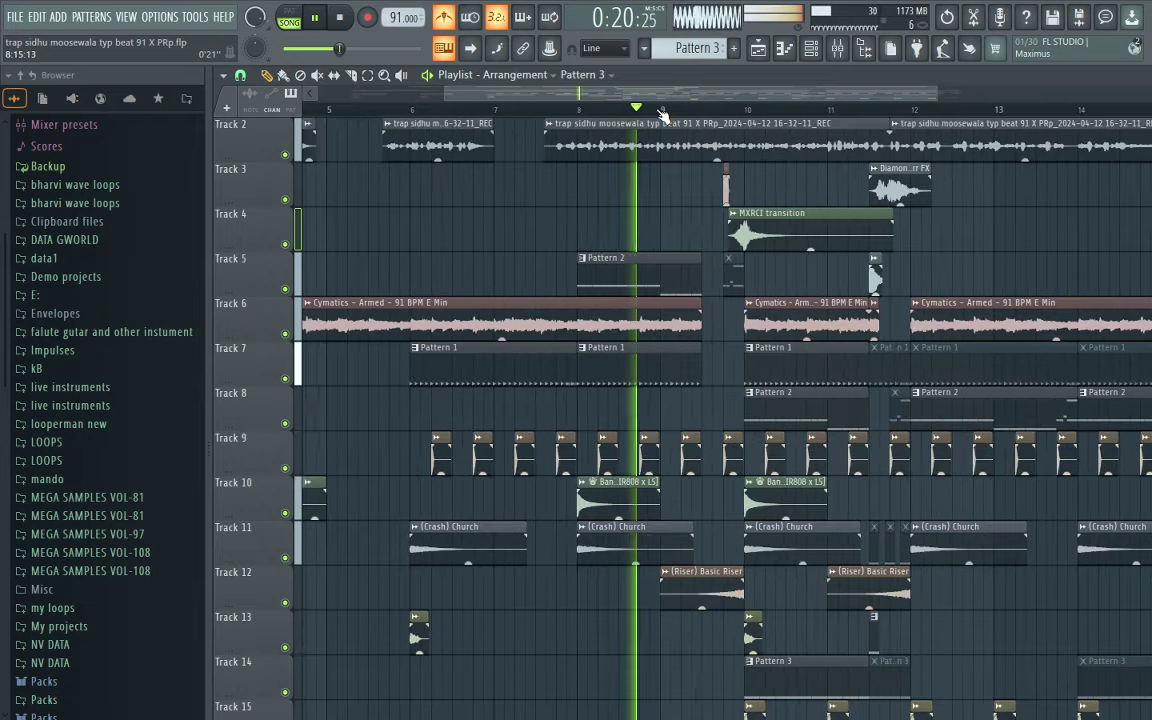
pyautogui.scroll(2, 662, 113)
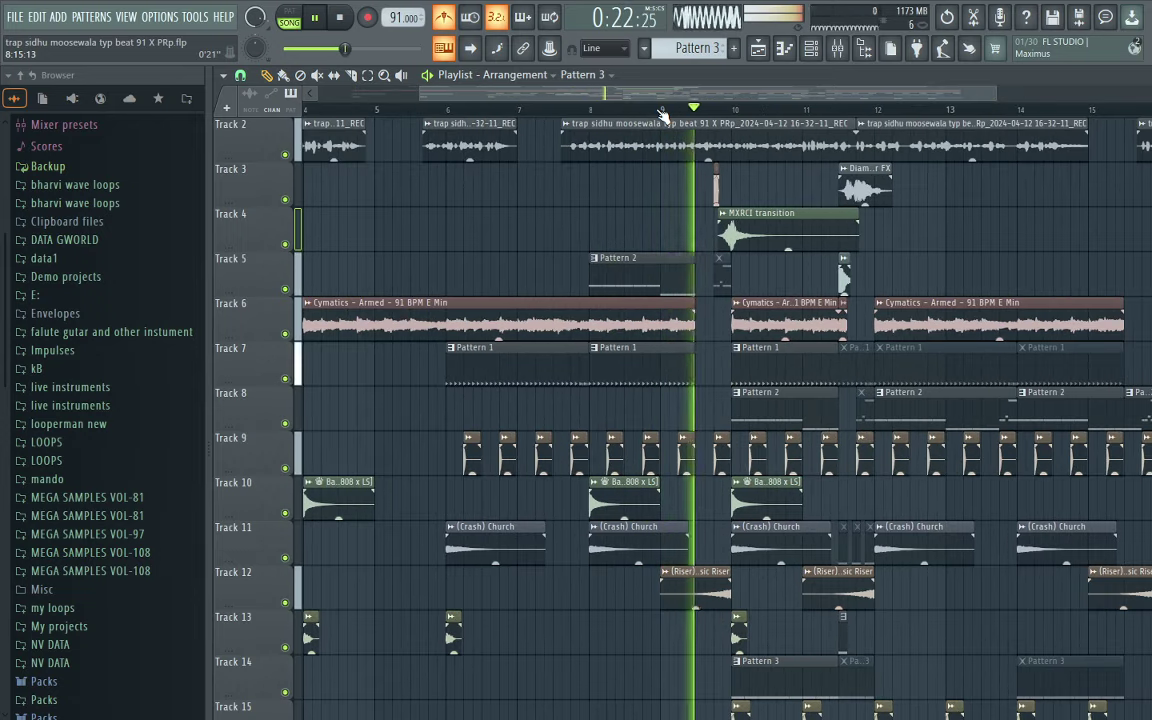
pyautogui.scroll(-4, 663, 116)
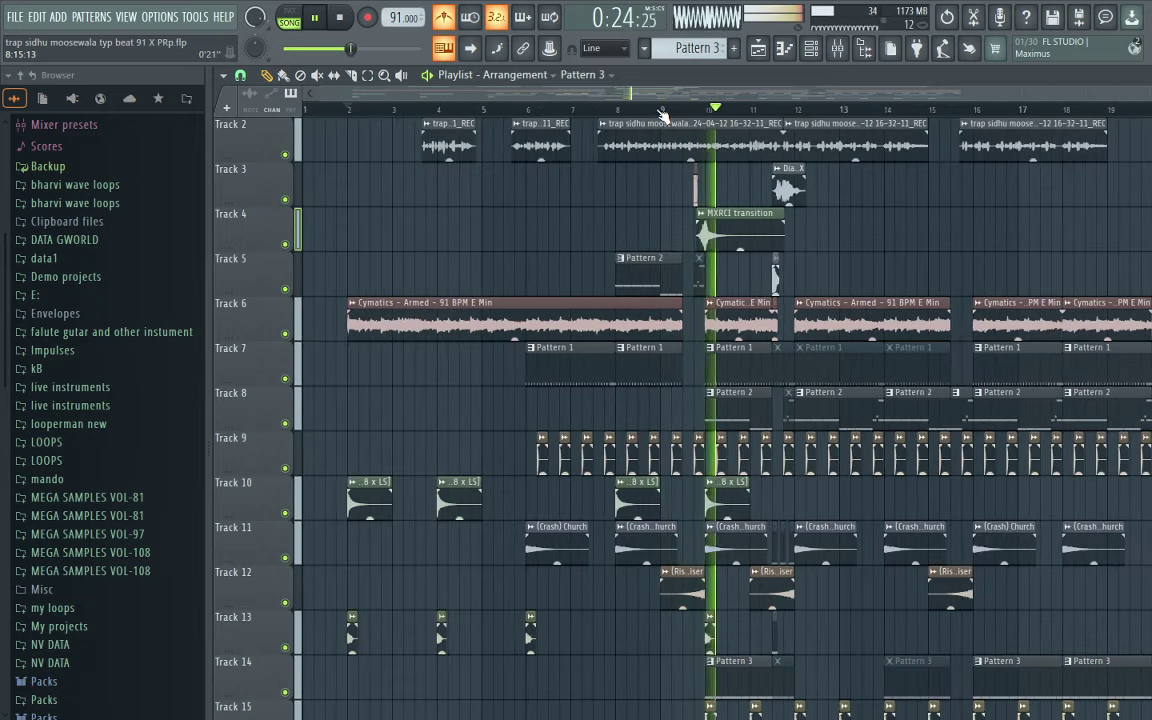
pyautogui.scroll(4, 724, 116)
pyautogui.scroll(3, 705, 112)
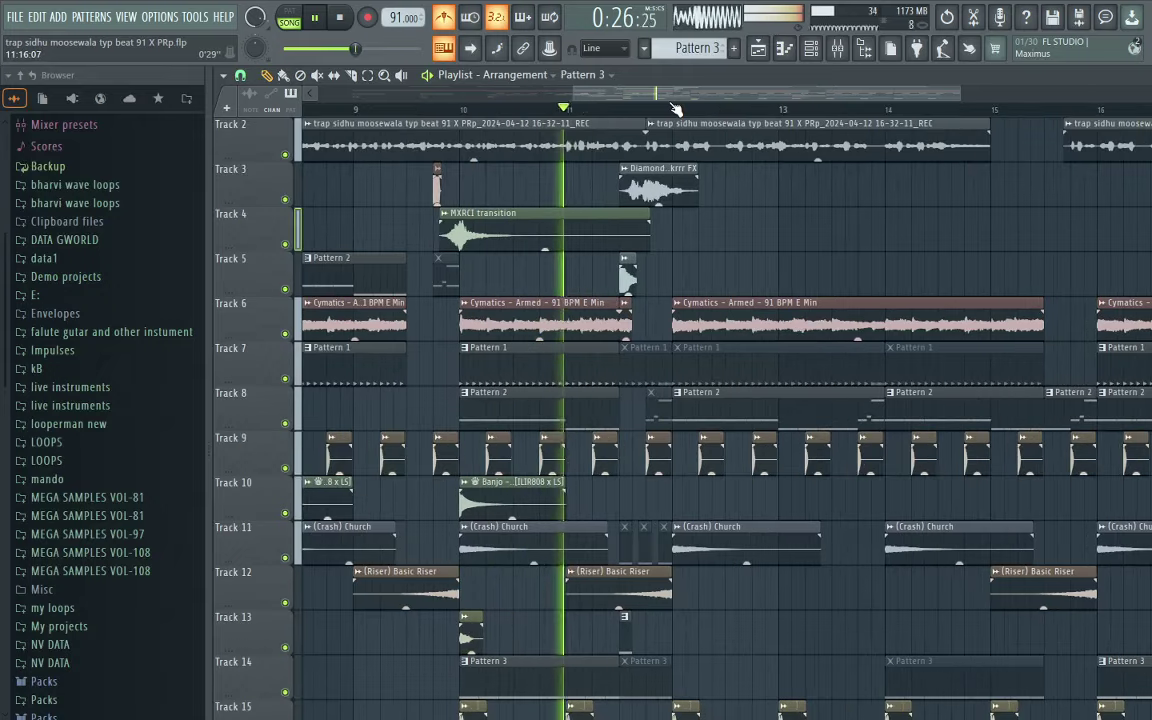
pyautogui.scroll(3, 676, 108)
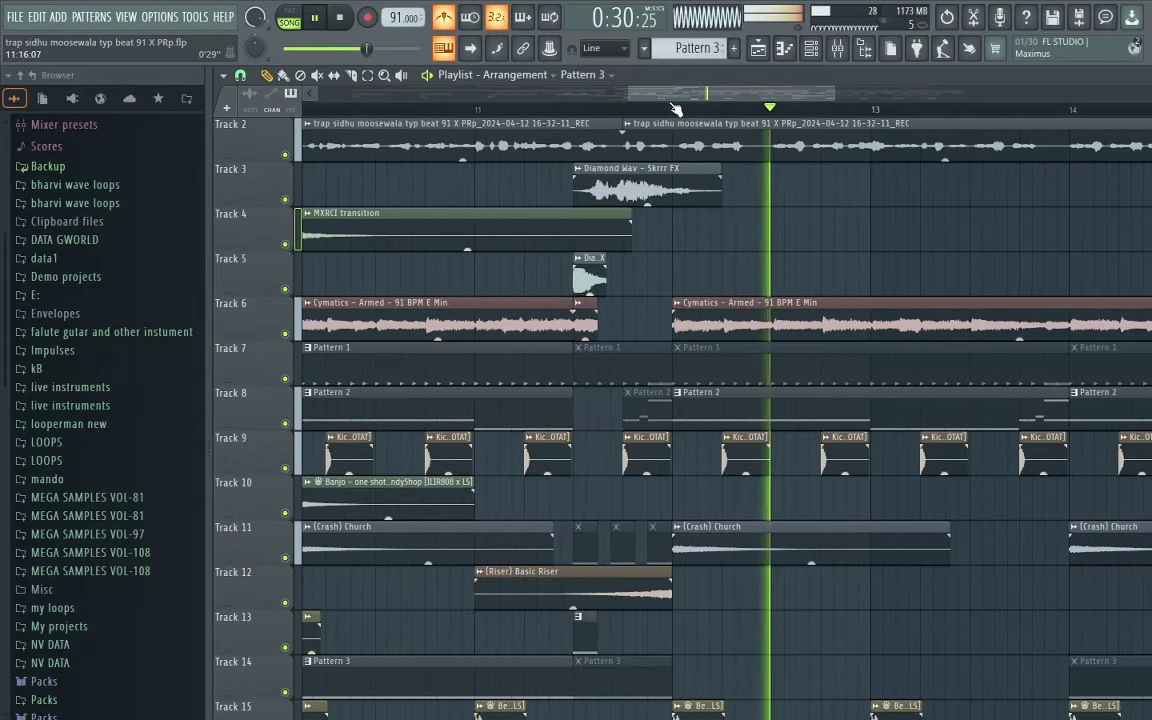
pyautogui.scroll(-4, 676, 108)
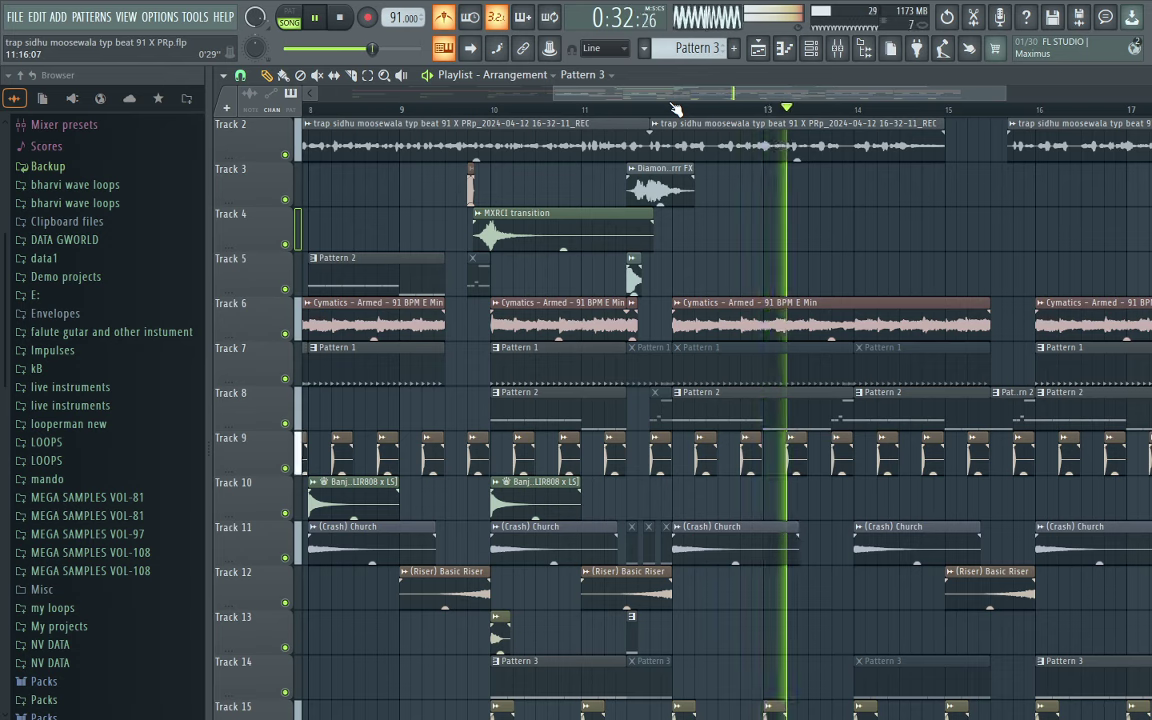
pyautogui.scroll(-2, 676, 108)
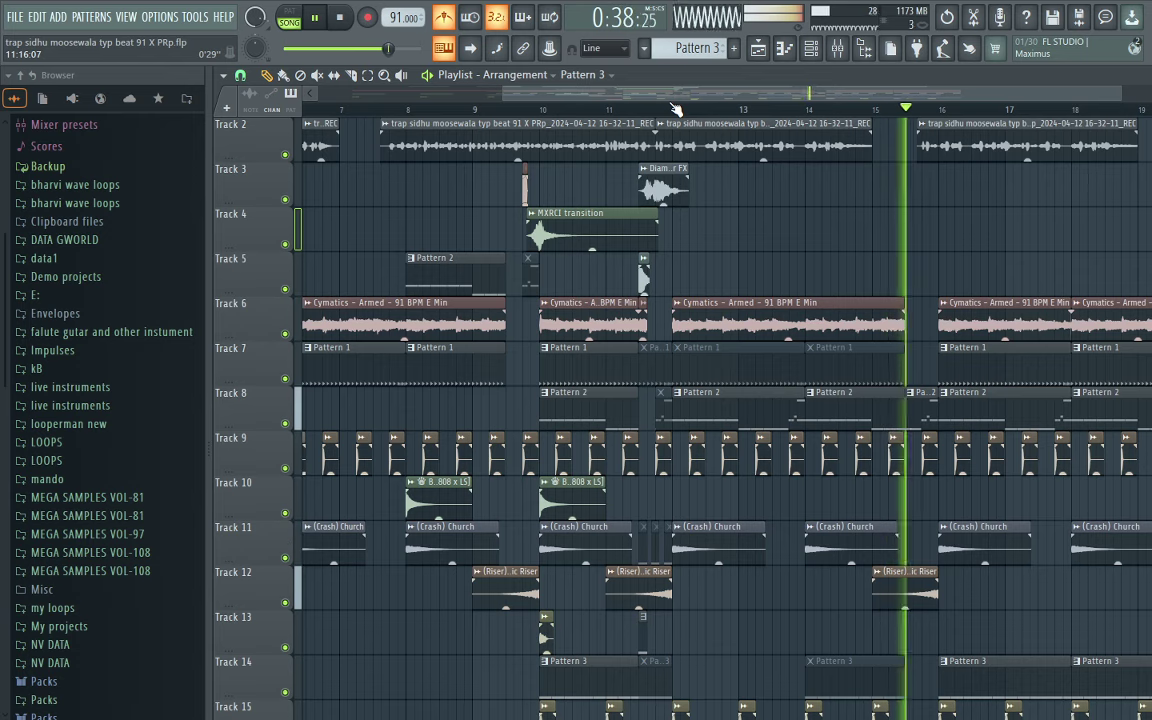
pyautogui.scroll(-2, 676, 108)
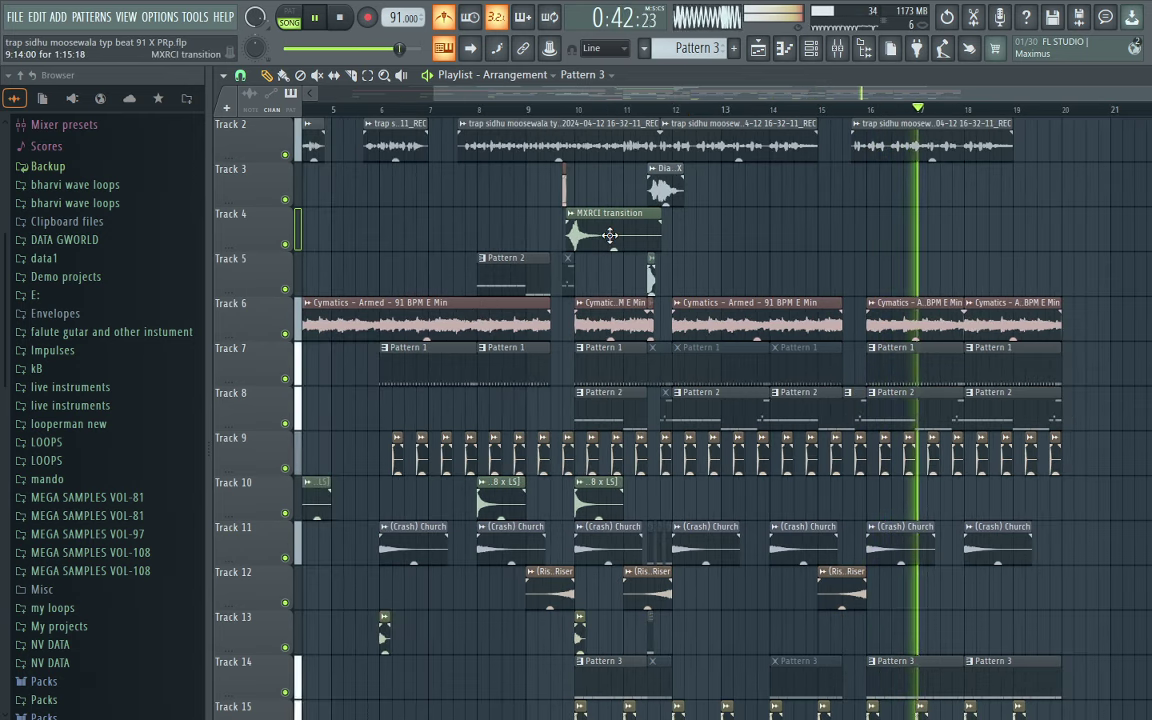
# Copy the MXRCI transition clip on Track 4 to just before bar 16 and save the project
pyautogui.moveTo(611, 236); pyautogui.dragTo(903, 224)
pyautogui.click(828, 112)
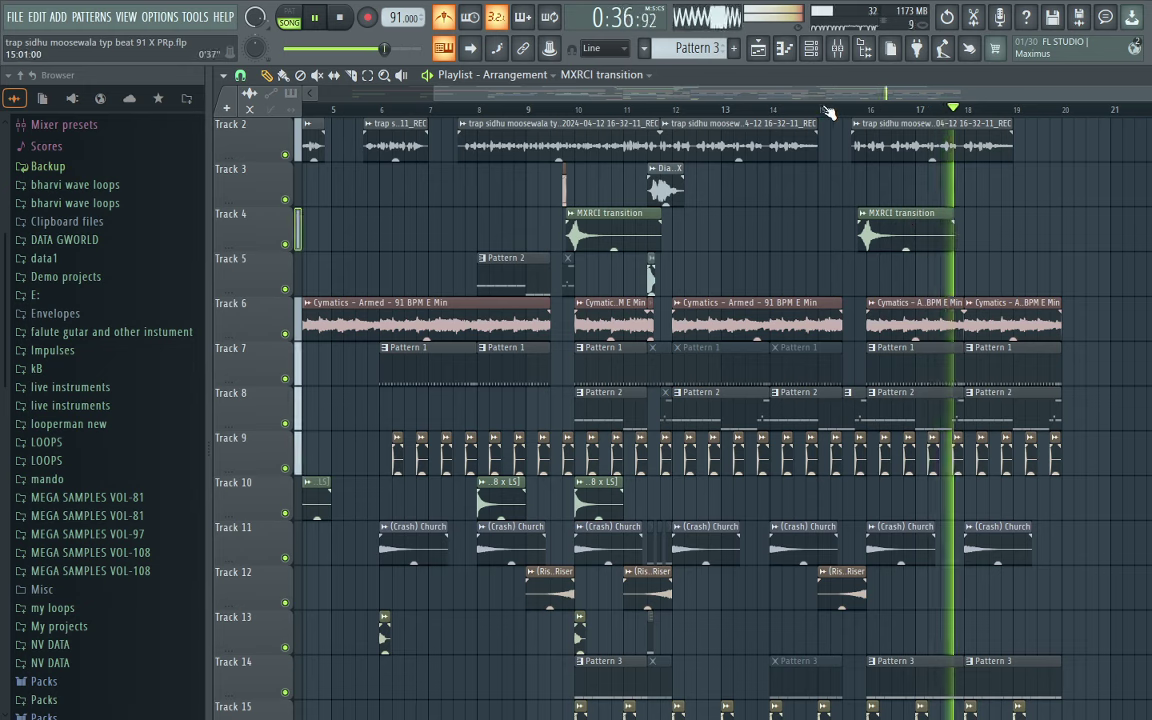
pyautogui.hotkey('ctrl', 's')
# Listen to the arrangement from about bar 15 to bar 18 to check the copied MXRCI transition clip
pyautogui.scroll(2, 838, 111)
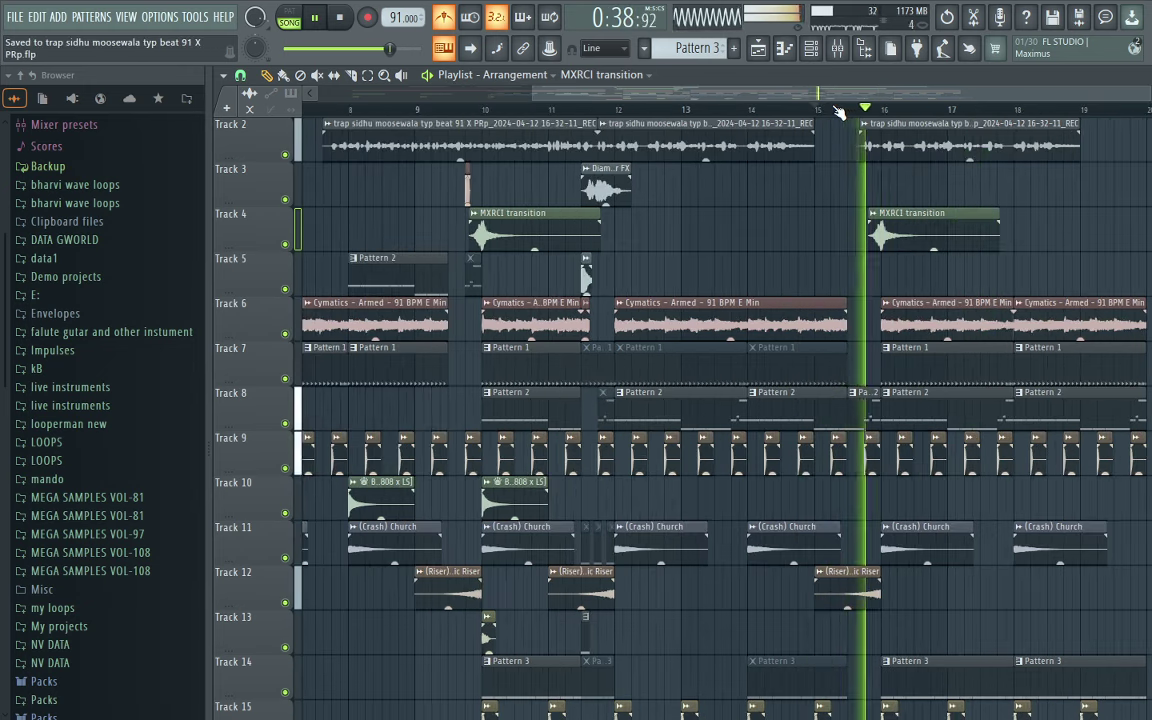
pyautogui.scroll(-1, 838, 112)
pyautogui.scroll(-1, 838, 112)
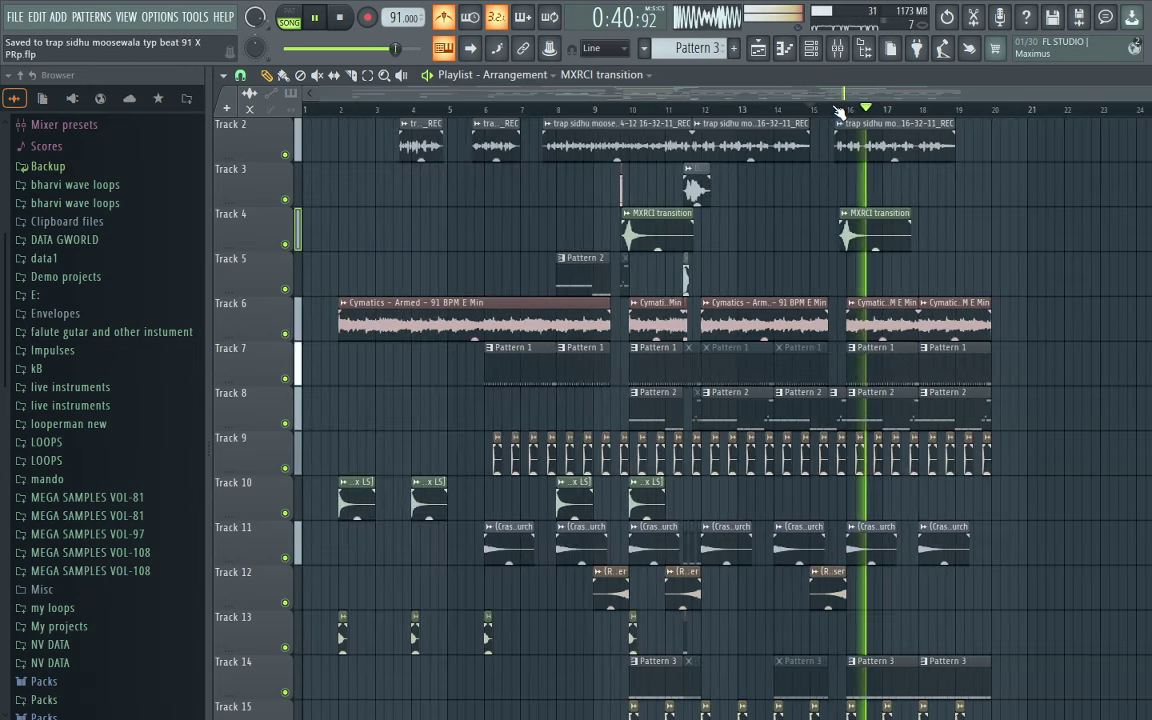
pyautogui.scroll(1, 922, 110)
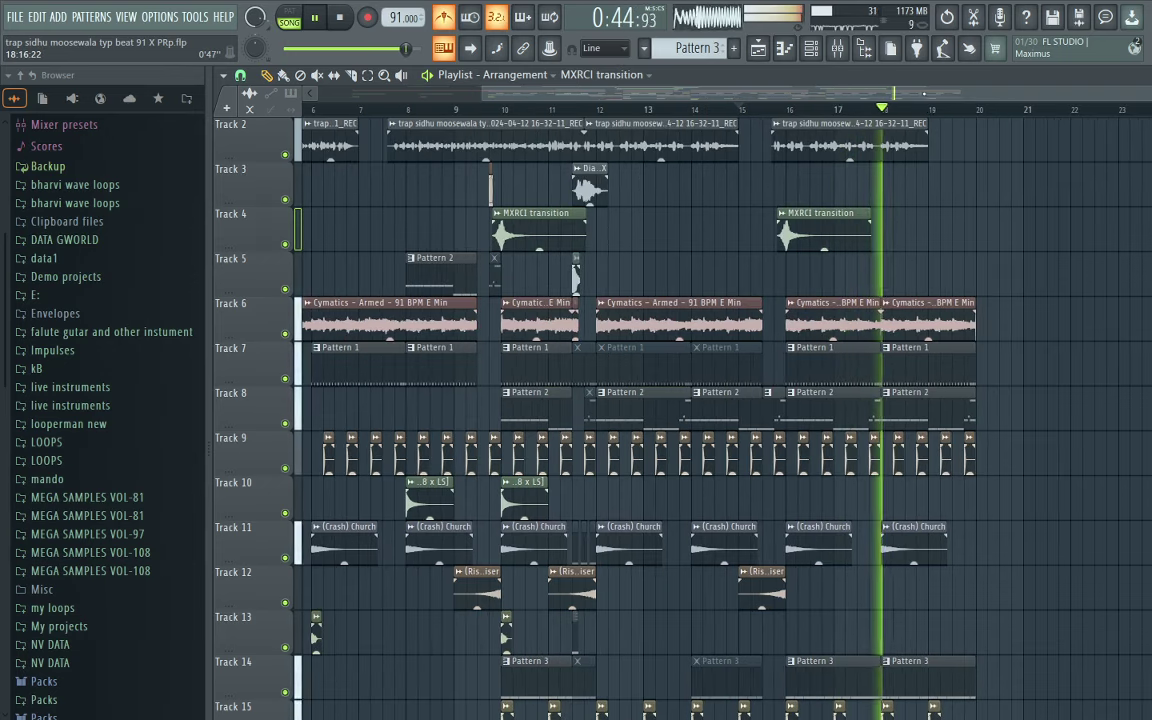
# Review the whole arrangement from bar 1 to its end and switch to OBS
pyautogui.moveTo(913, 93); pyautogui.dragTo(395, 120)
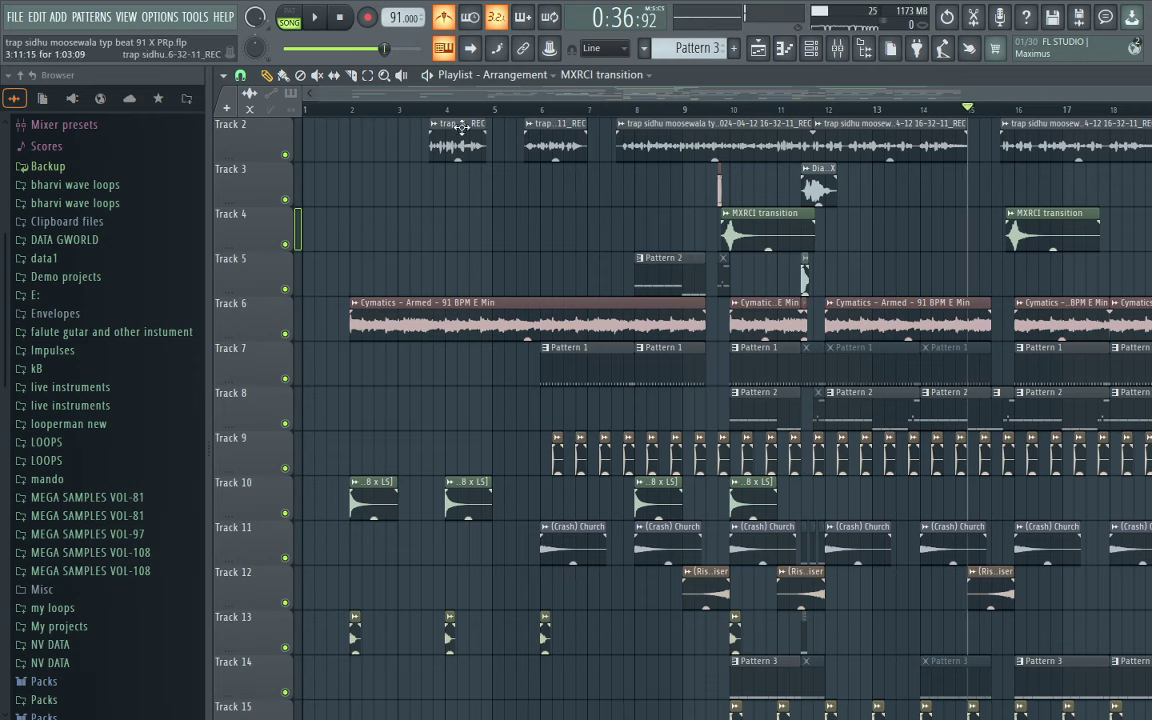
pyautogui.scroll(-2, 355, 113)
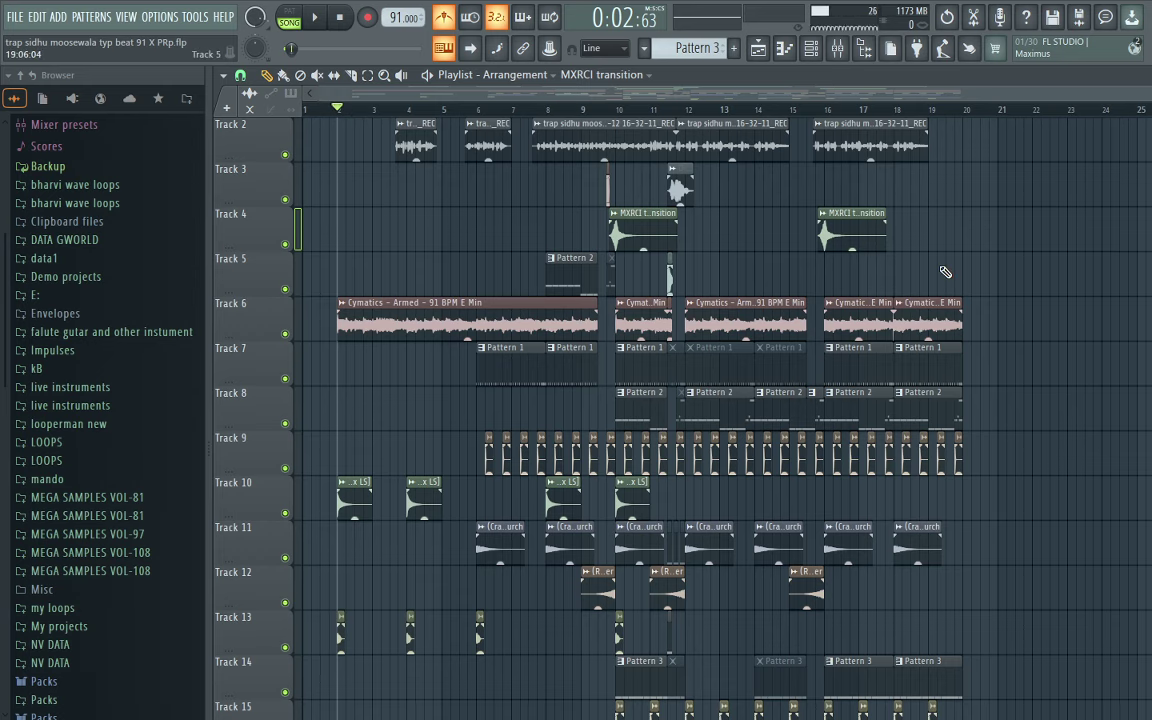
pyautogui.hotkey('alt', 'Tab')
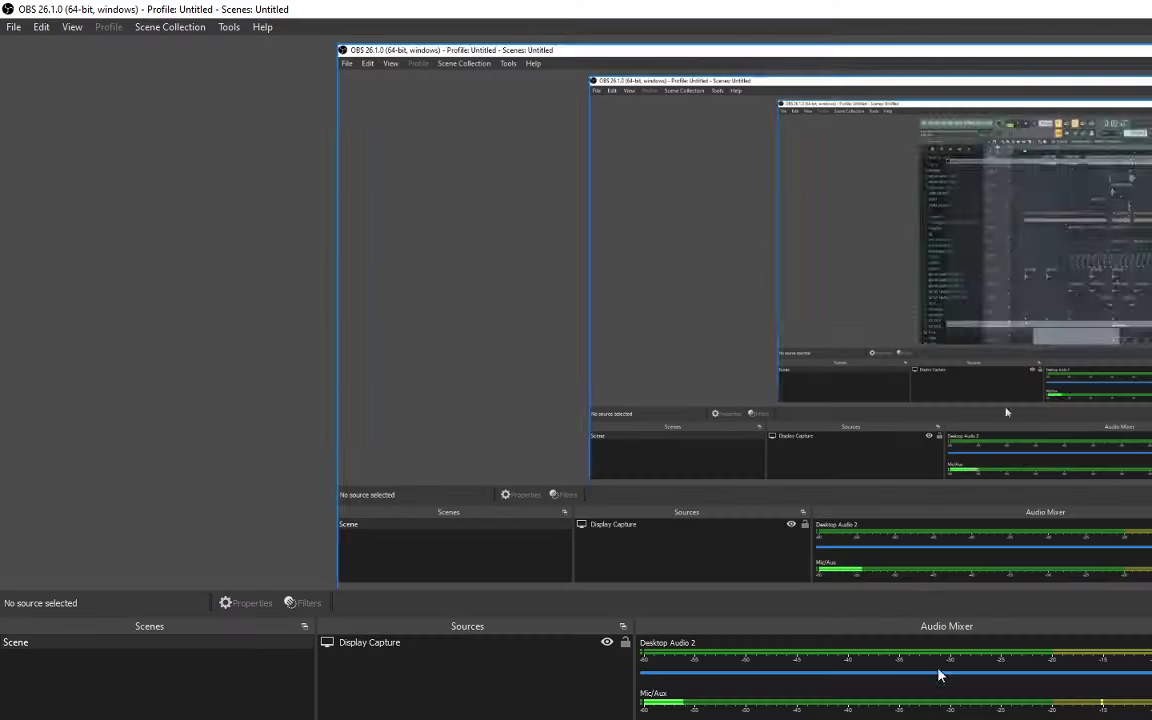